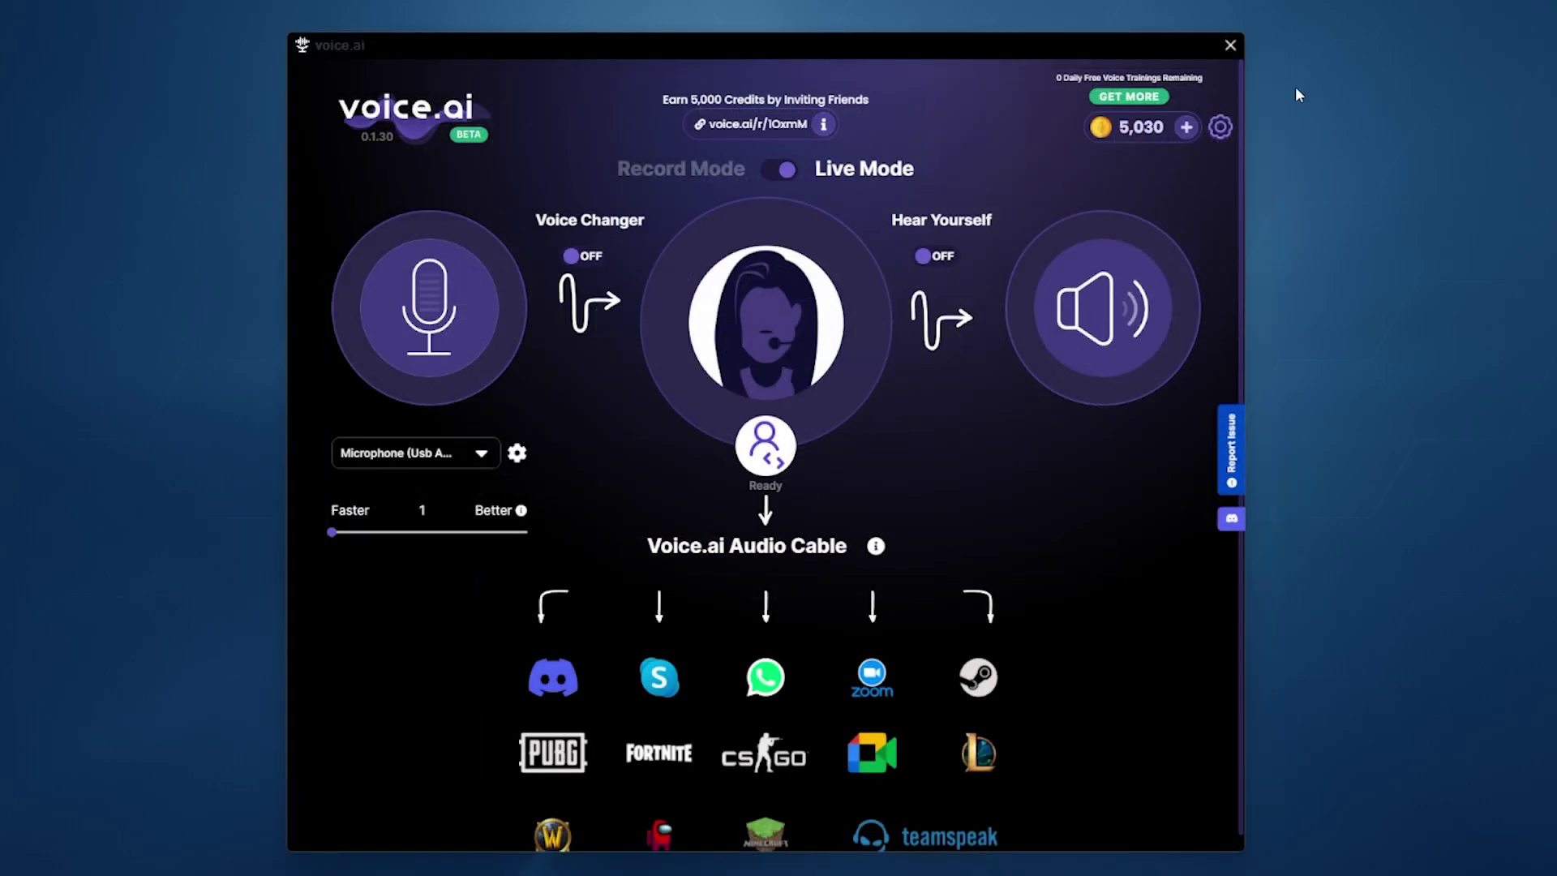
Step: Start Voice Tuning from the account menu and record the silence sample for room analysis
click(1220, 128)
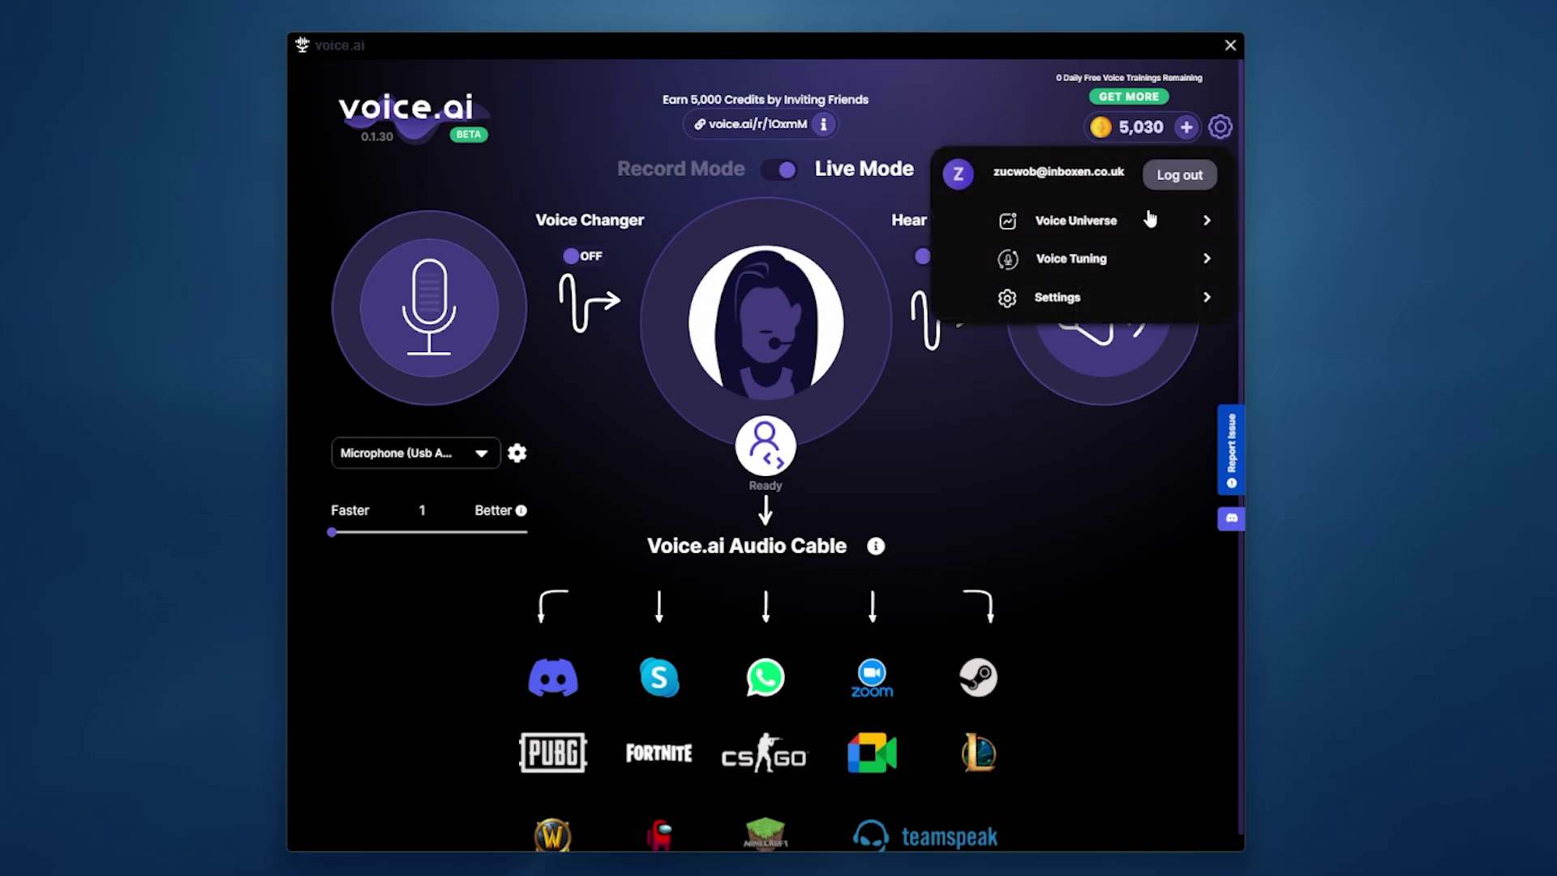
click(1128, 259)
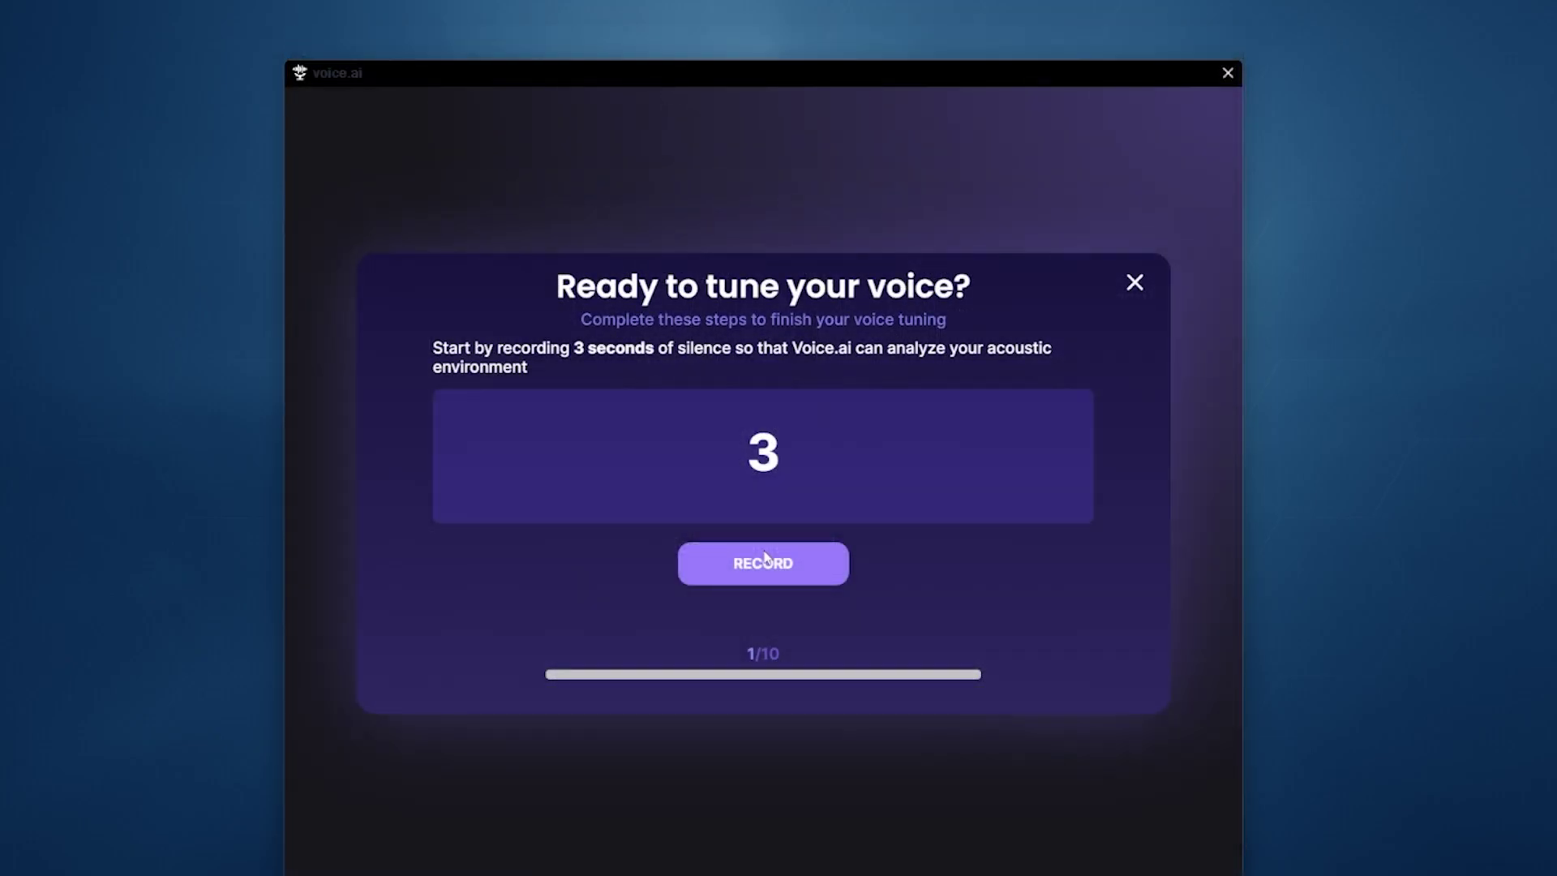
click(767, 562)
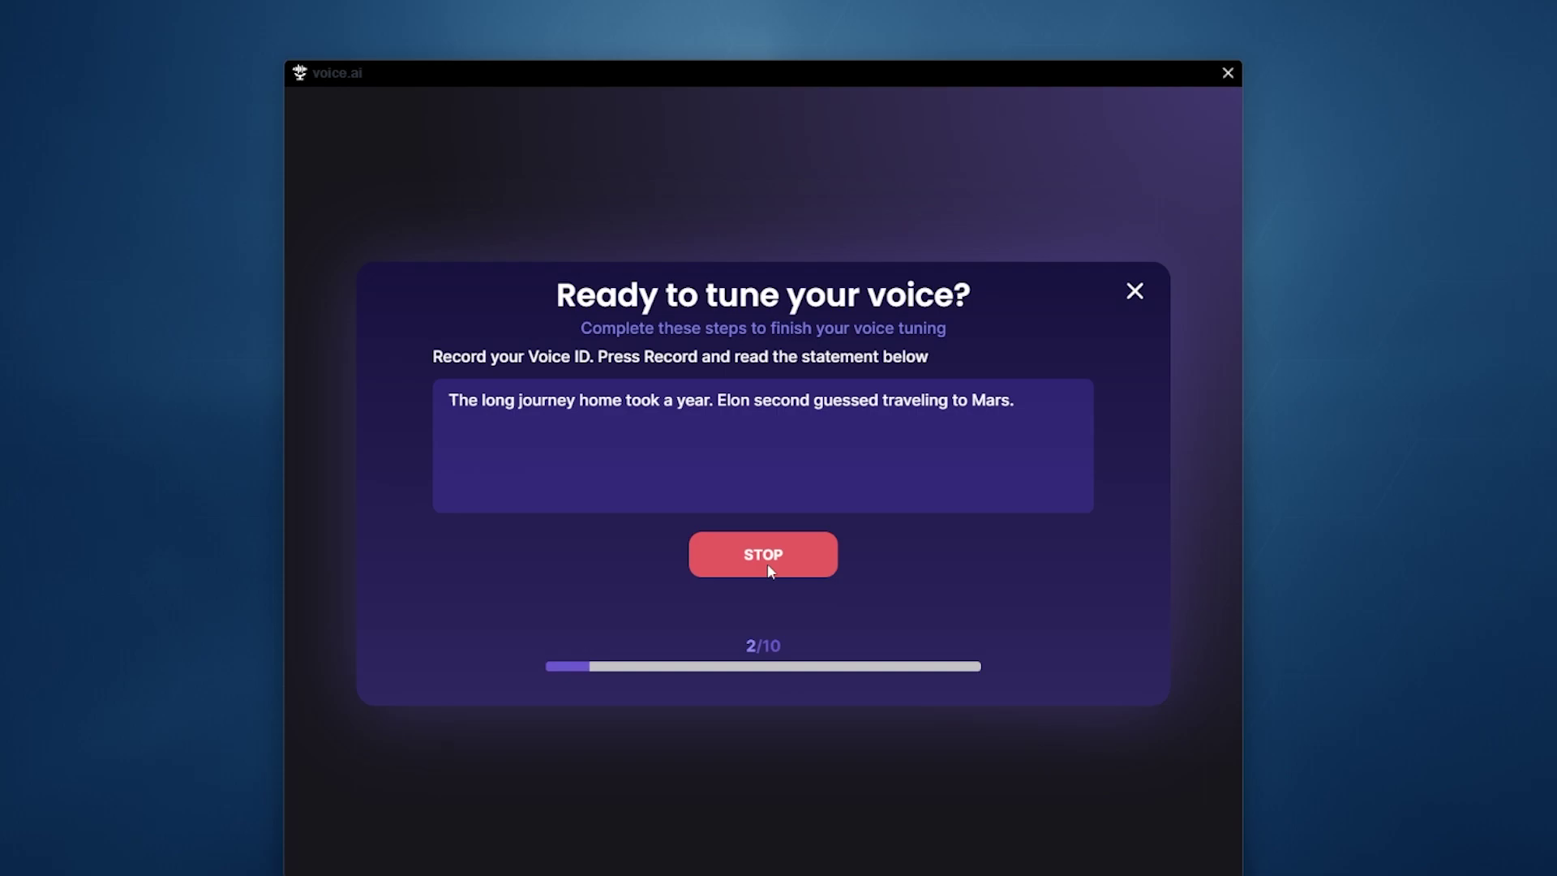
Step: Record each of the ten Voice ID statements in turn until tuning completes
click(767, 562)
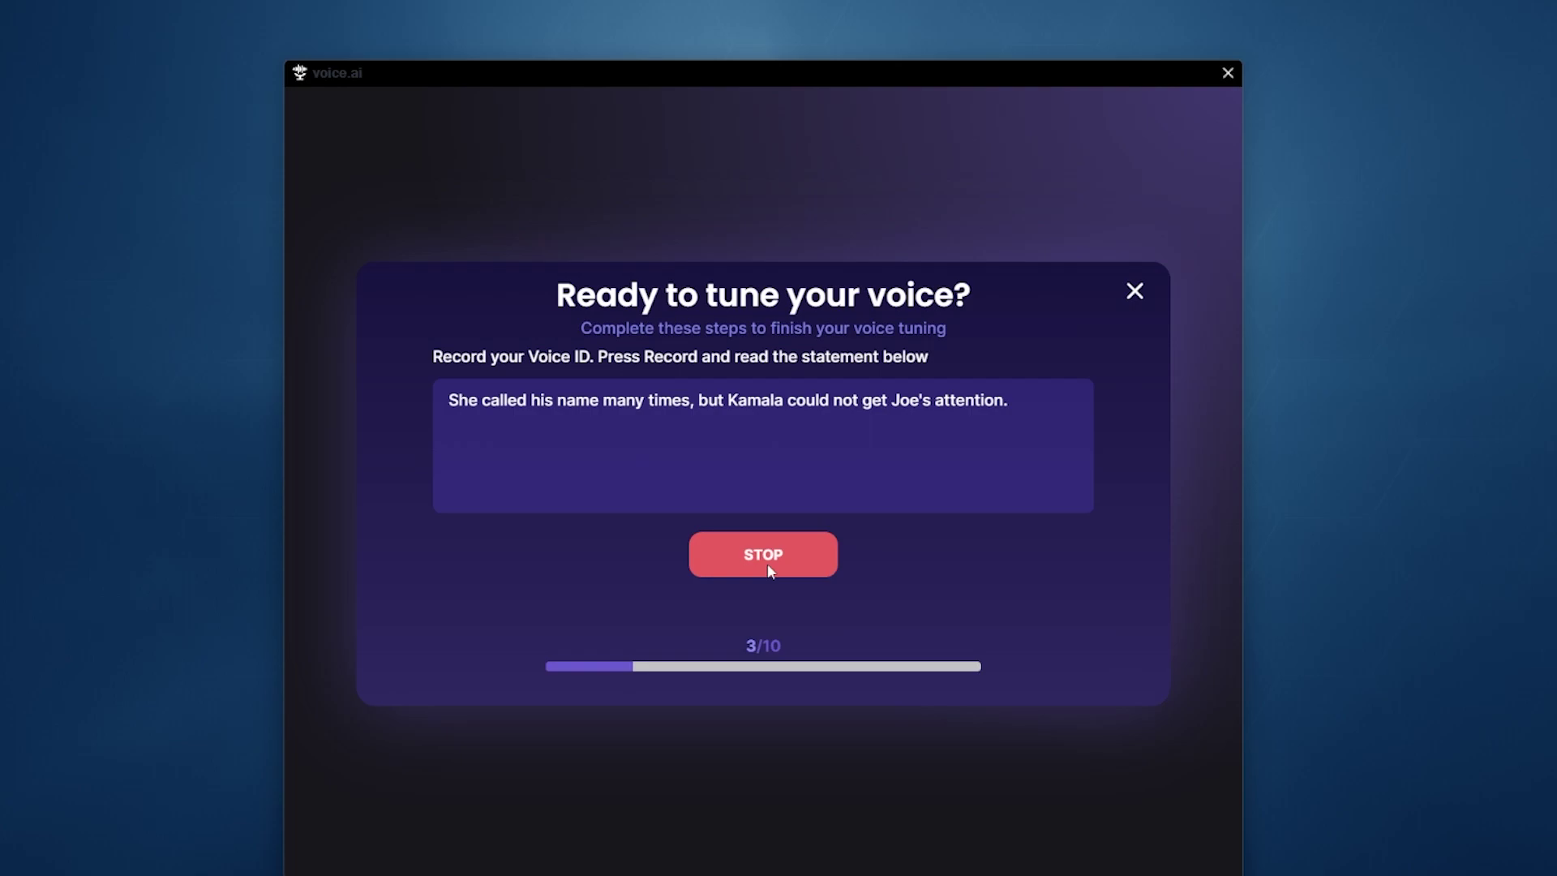
click(767, 563)
click(767, 562)
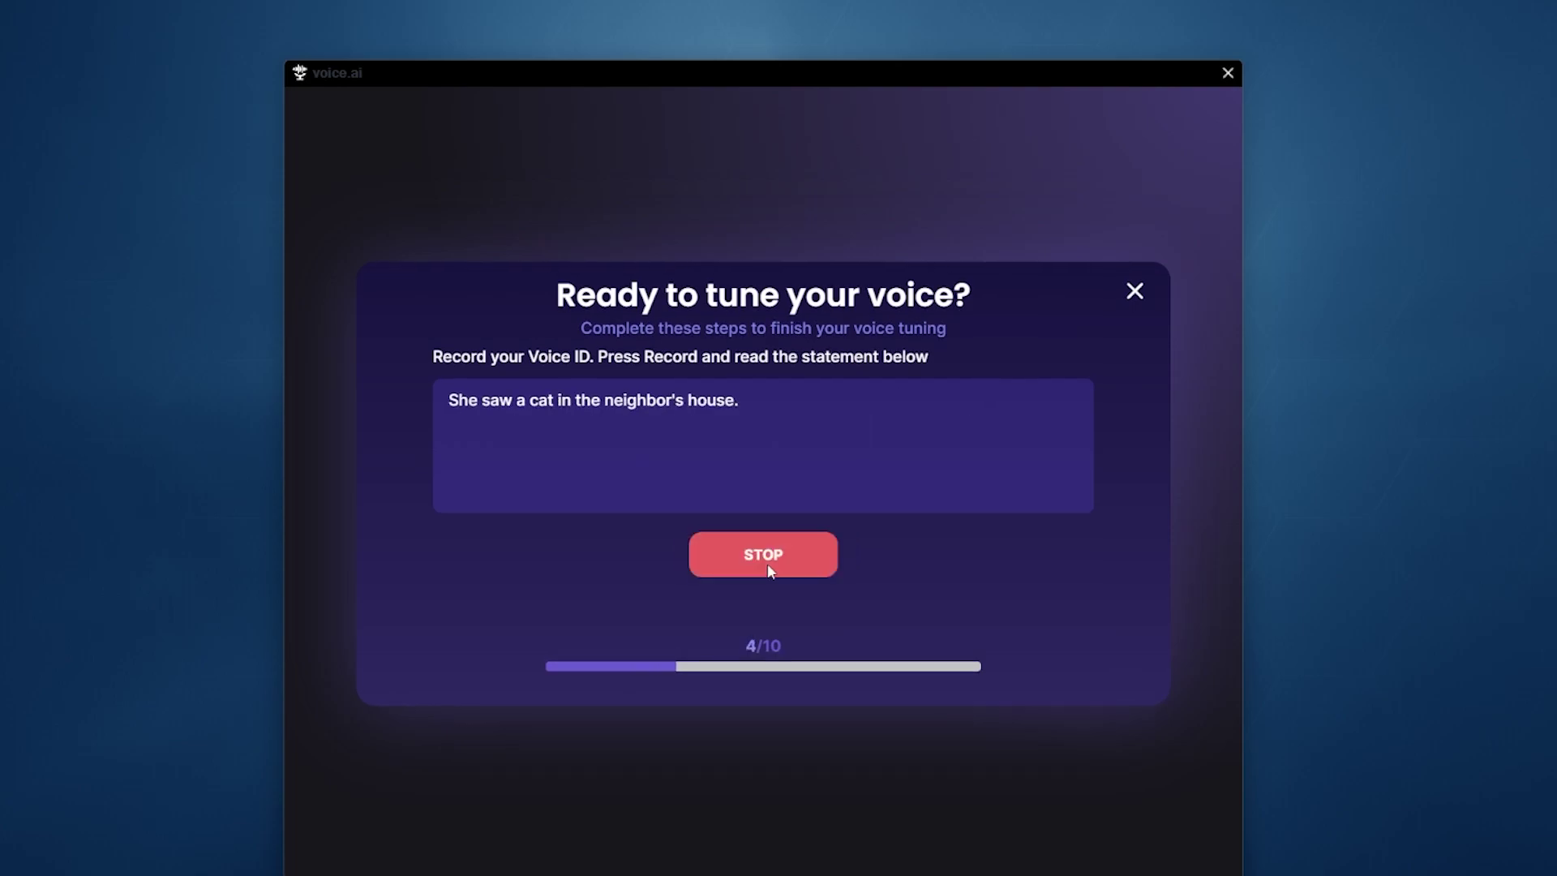
click(767, 563)
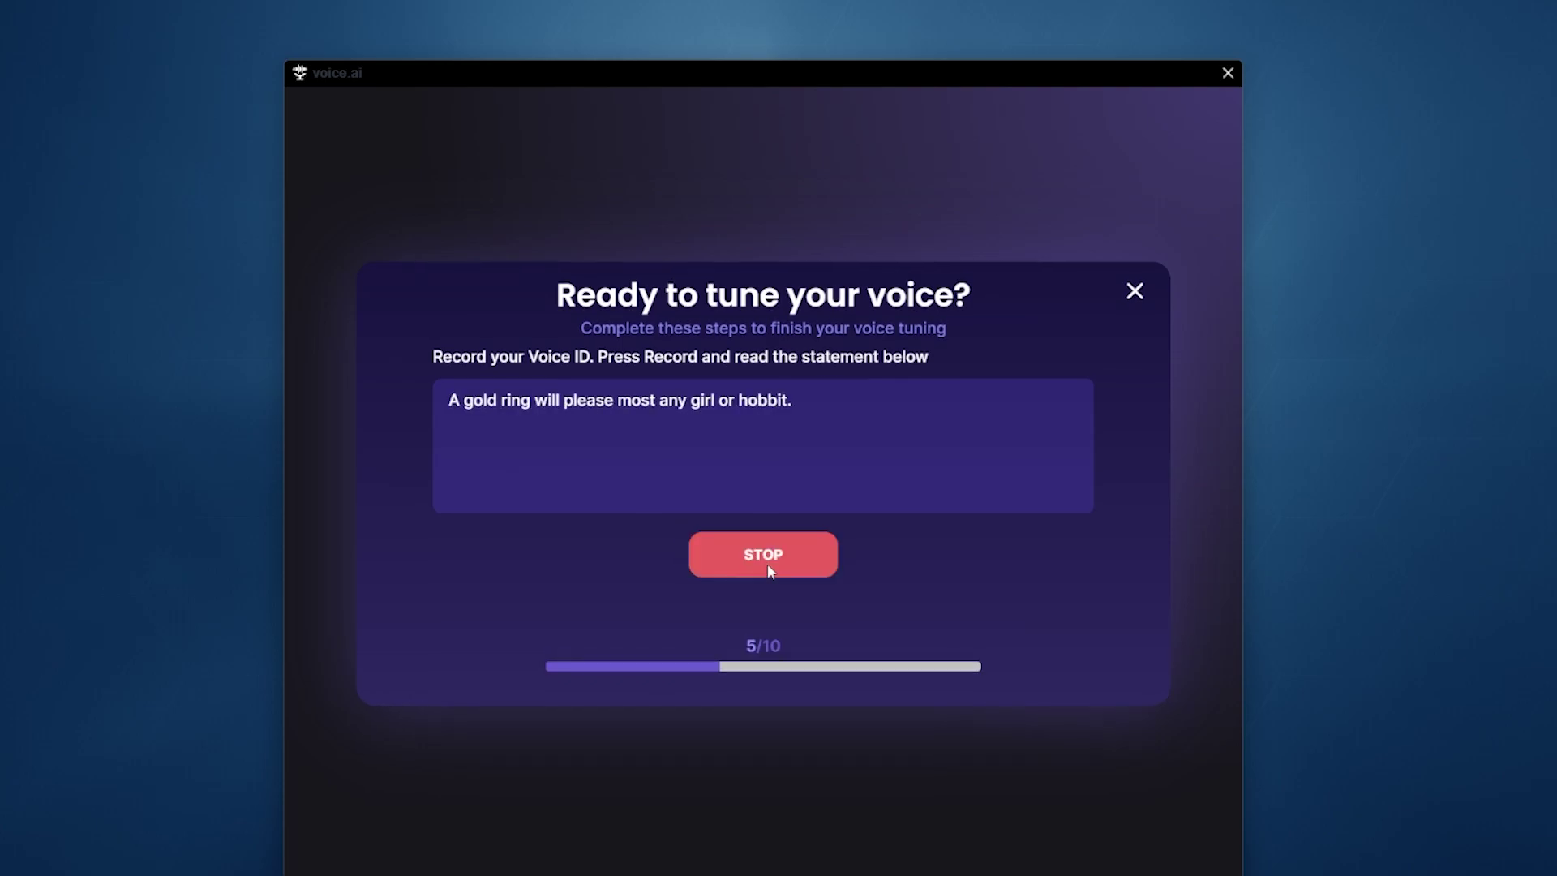
click(767, 562)
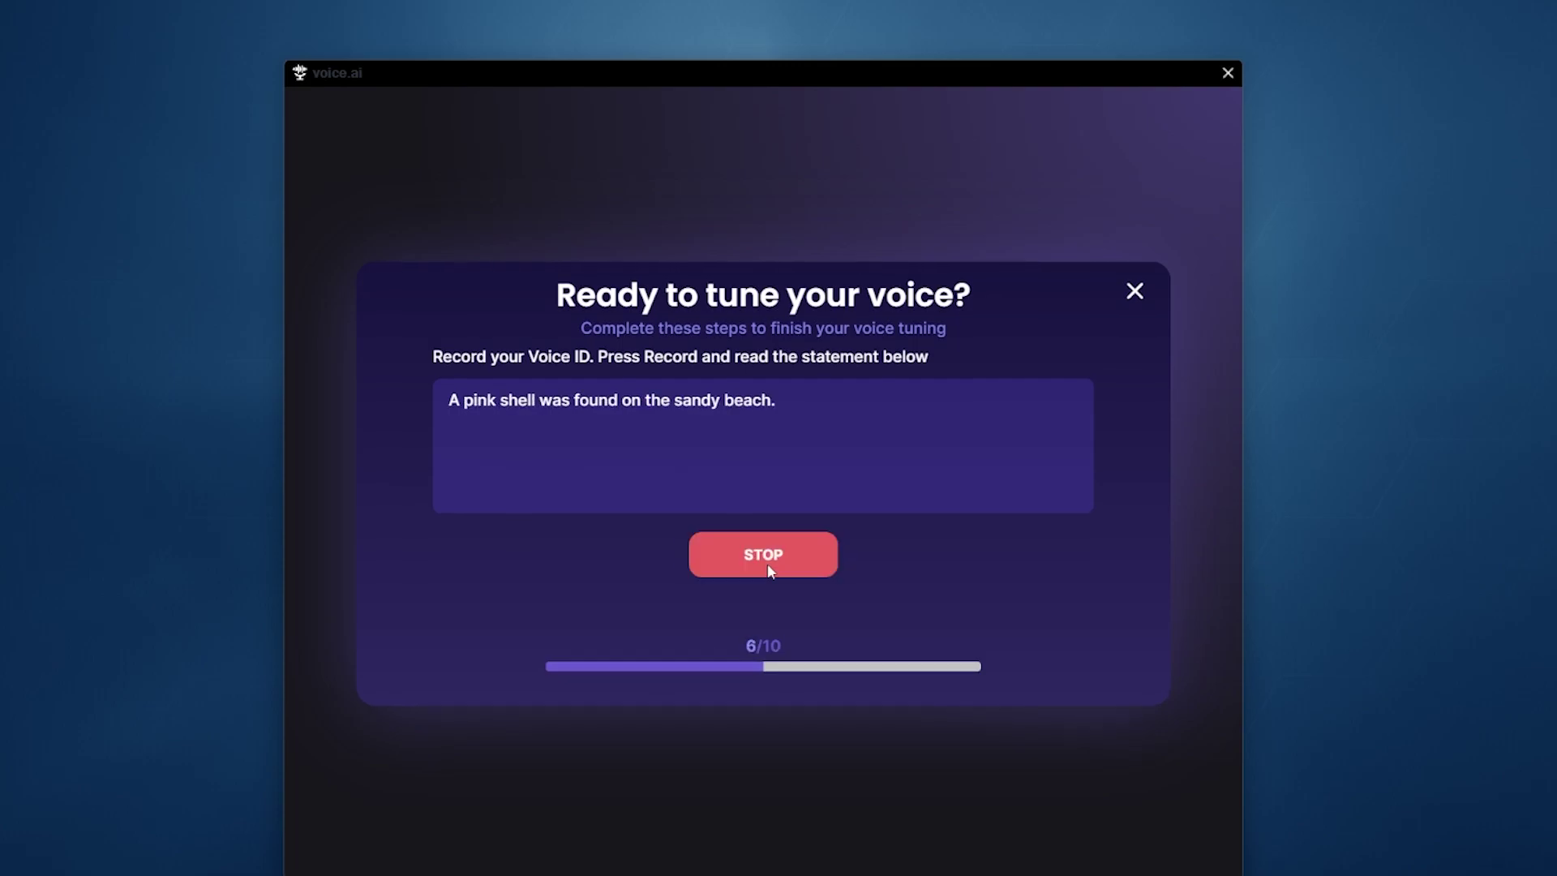
click(767, 562)
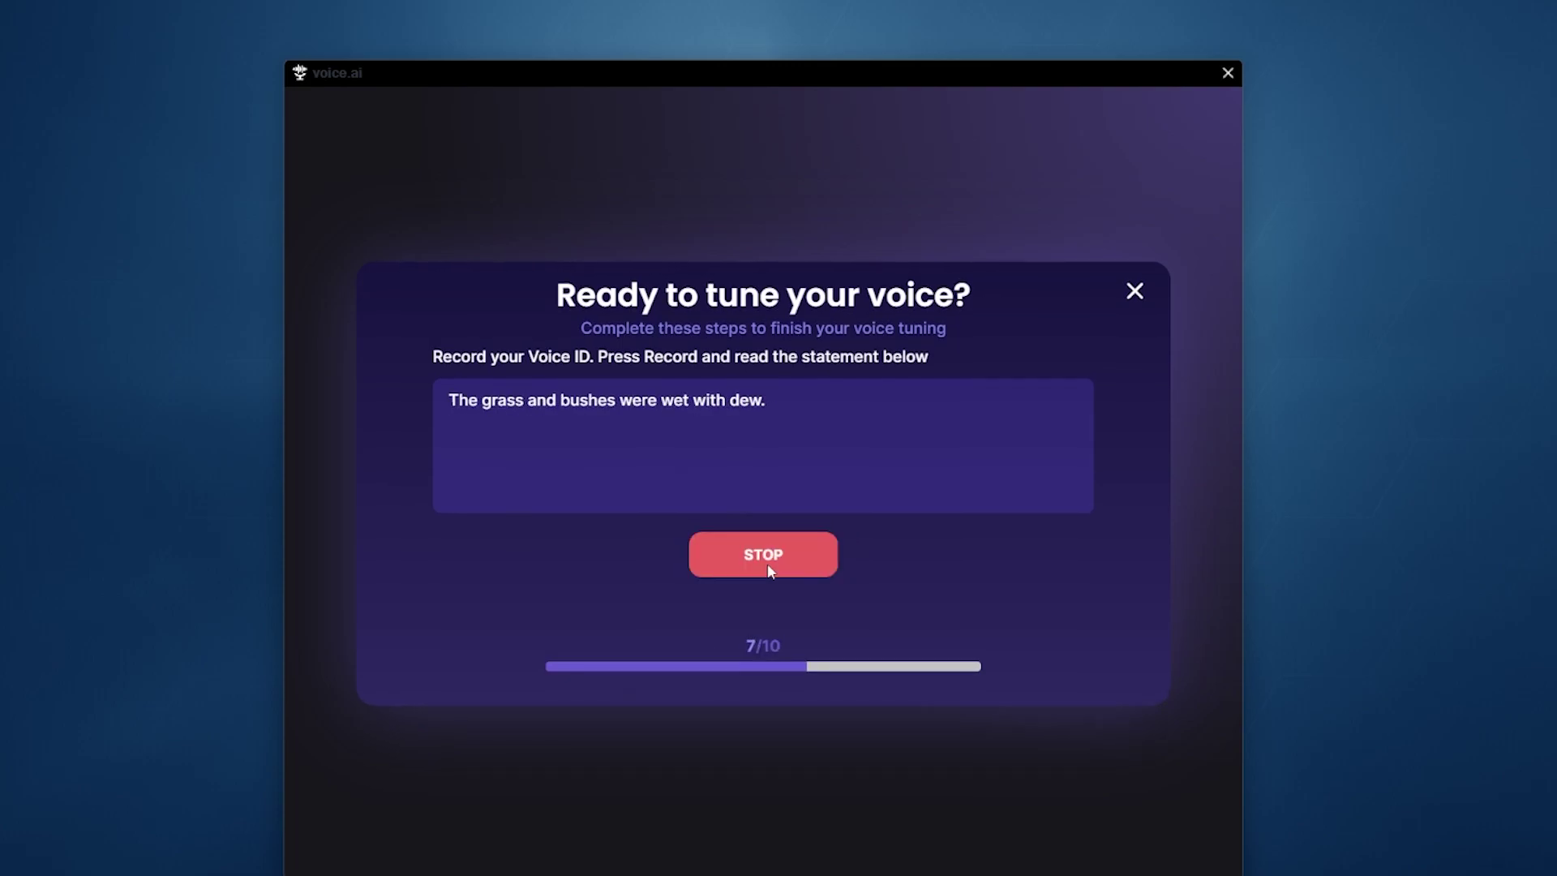
click(770, 570)
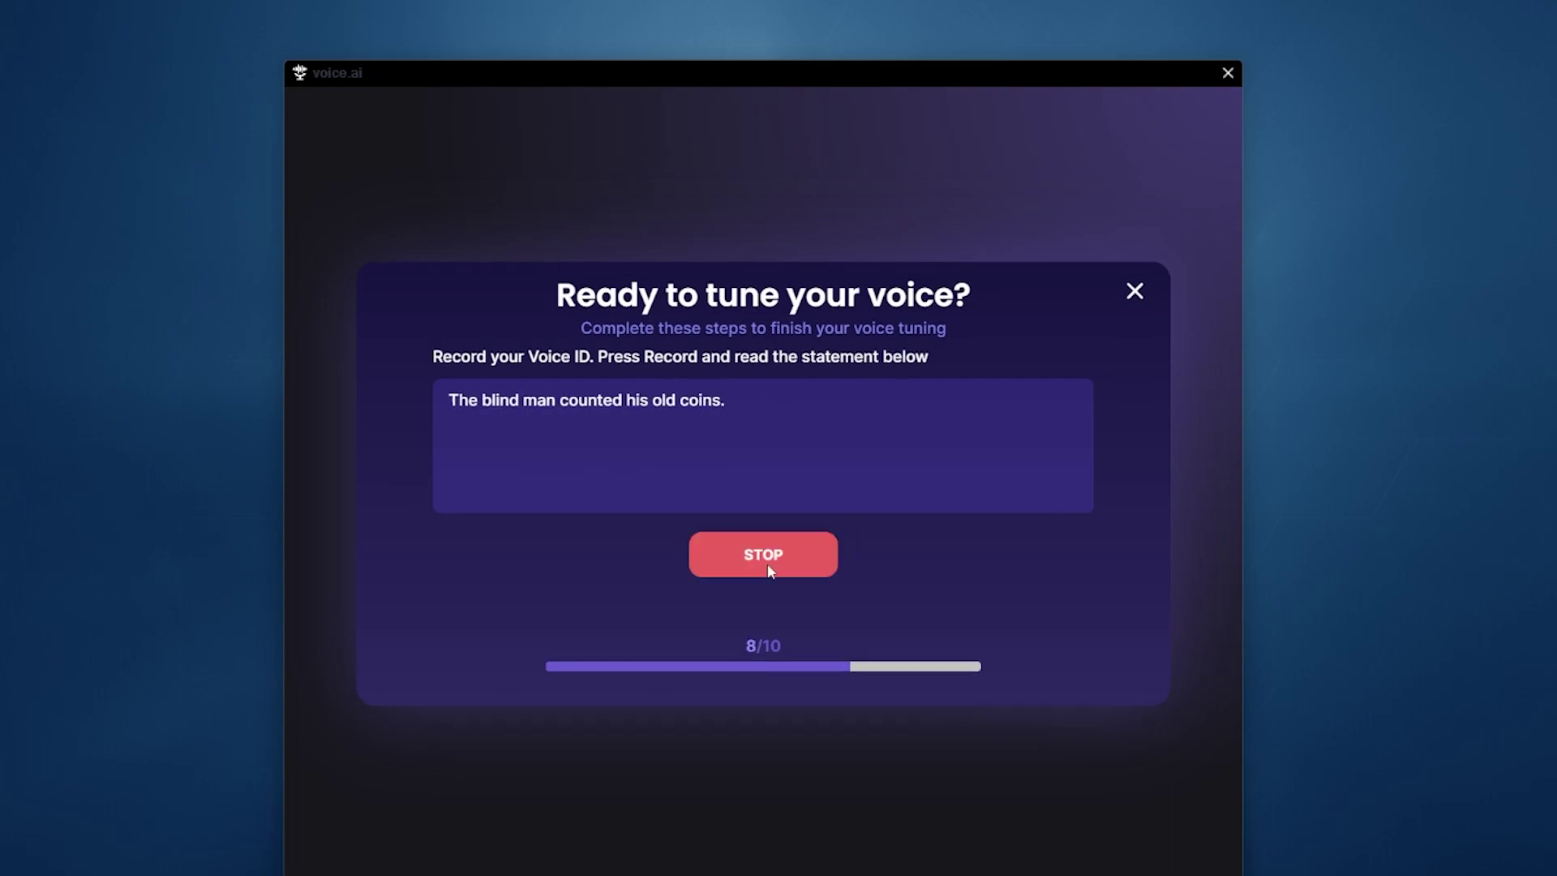
click(769, 568)
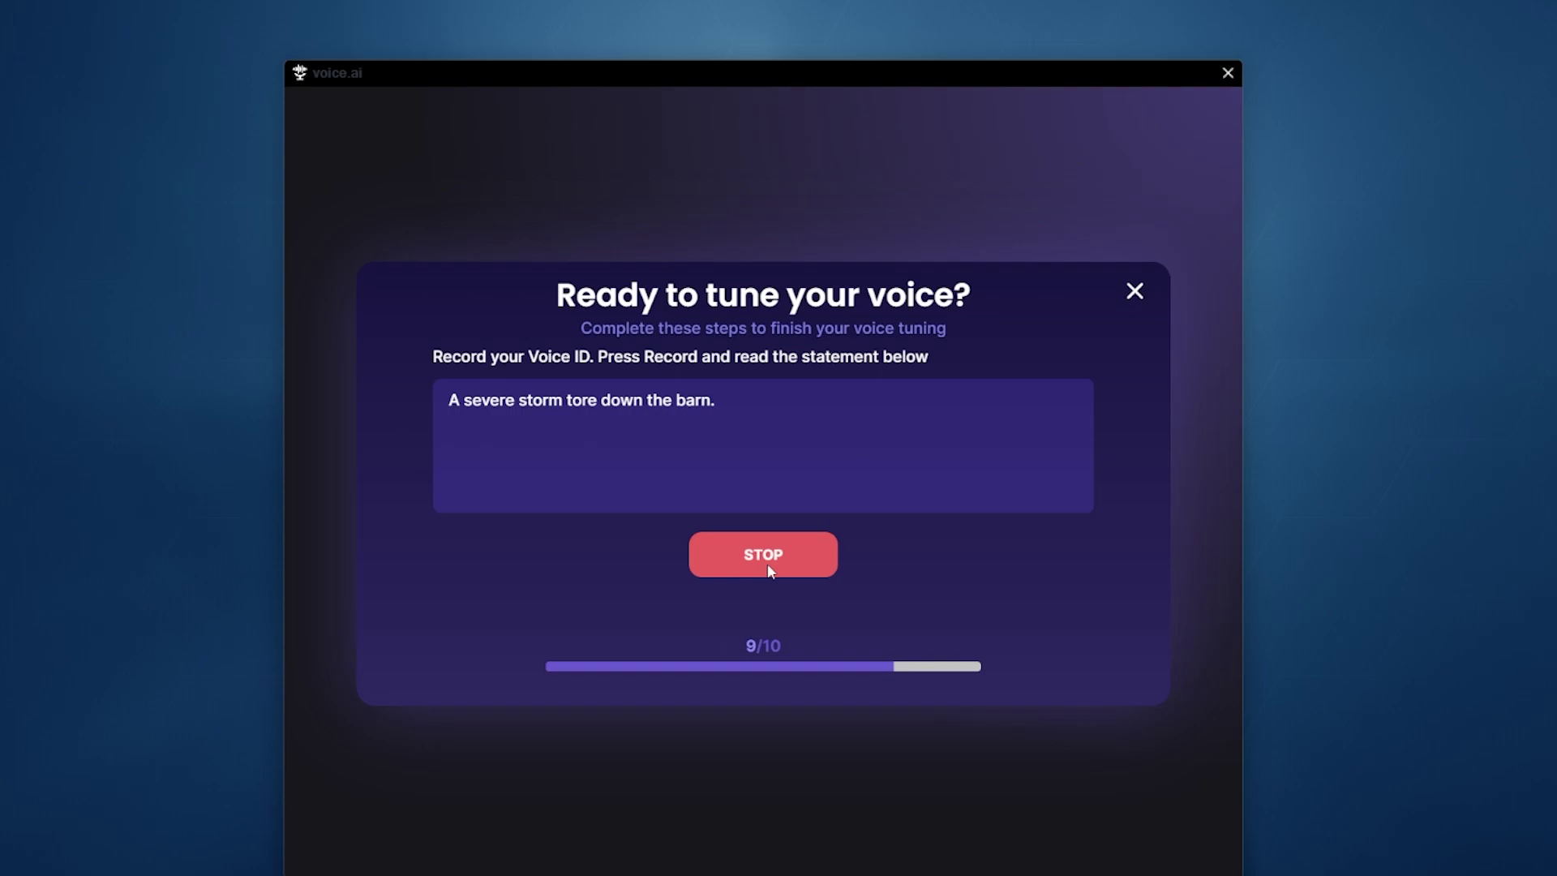
click(767, 564)
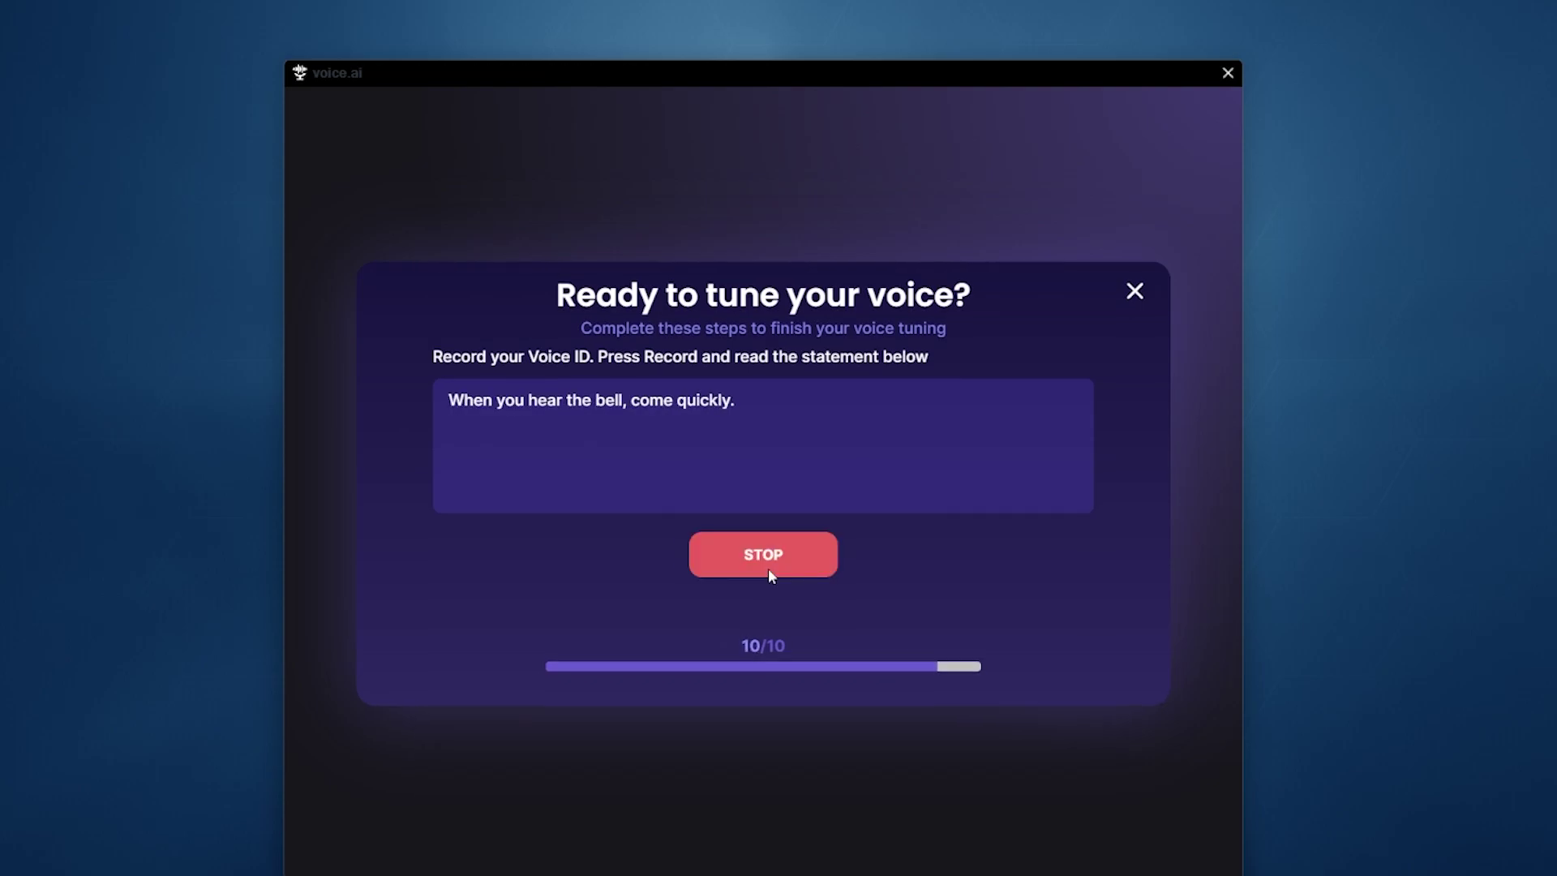
click(767, 568)
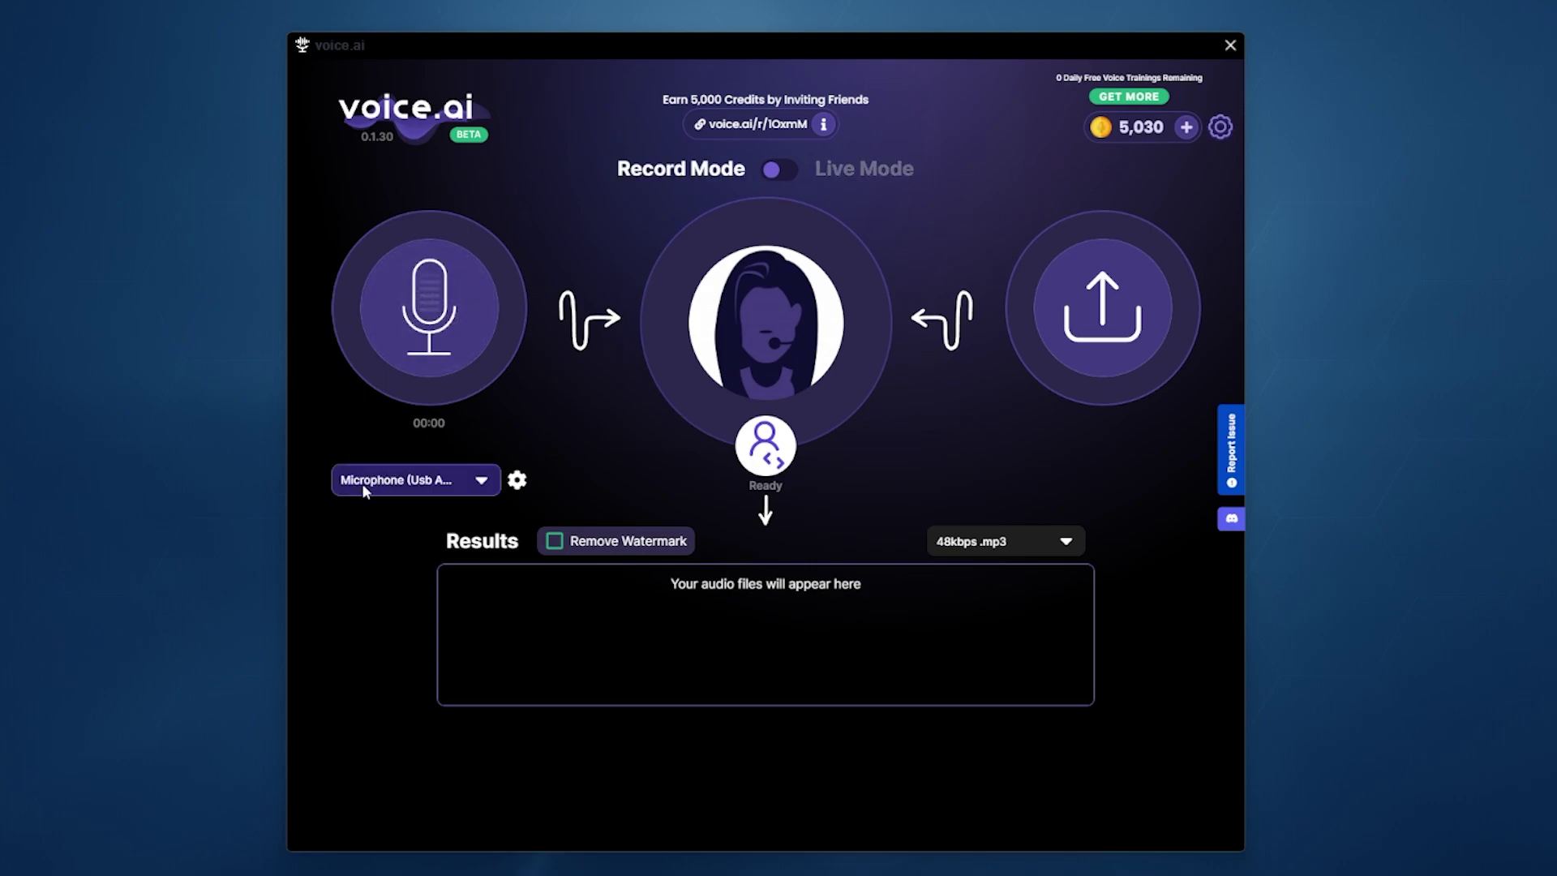
Step: Keep Microphone (Usb Audio Device) as the input and browse the voice character gallery
click(479, 483)
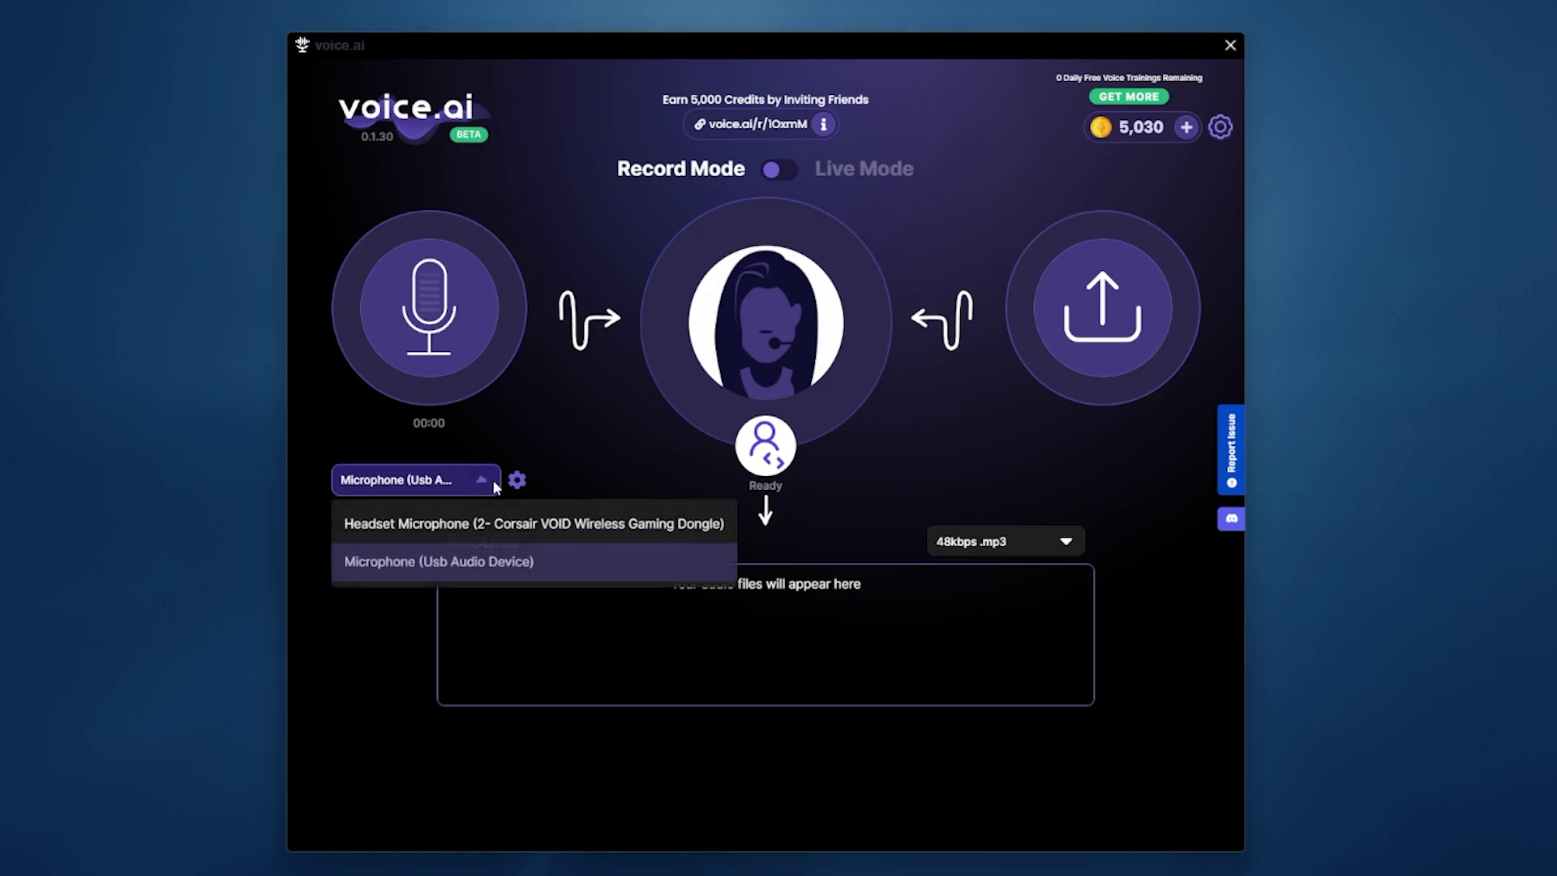
click(474, 563)
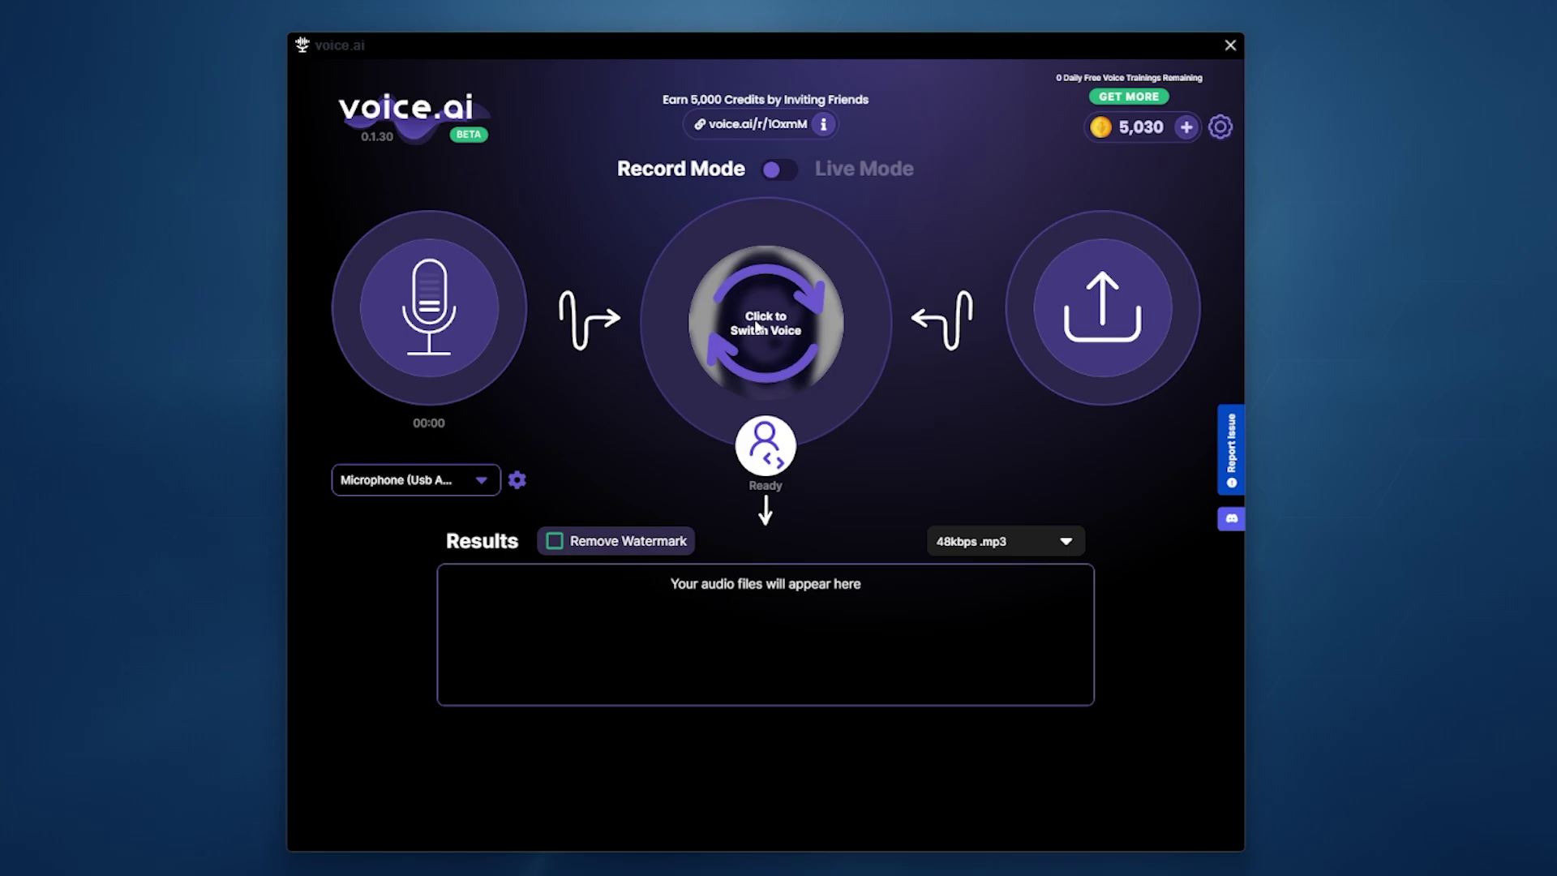
click(784, 320)
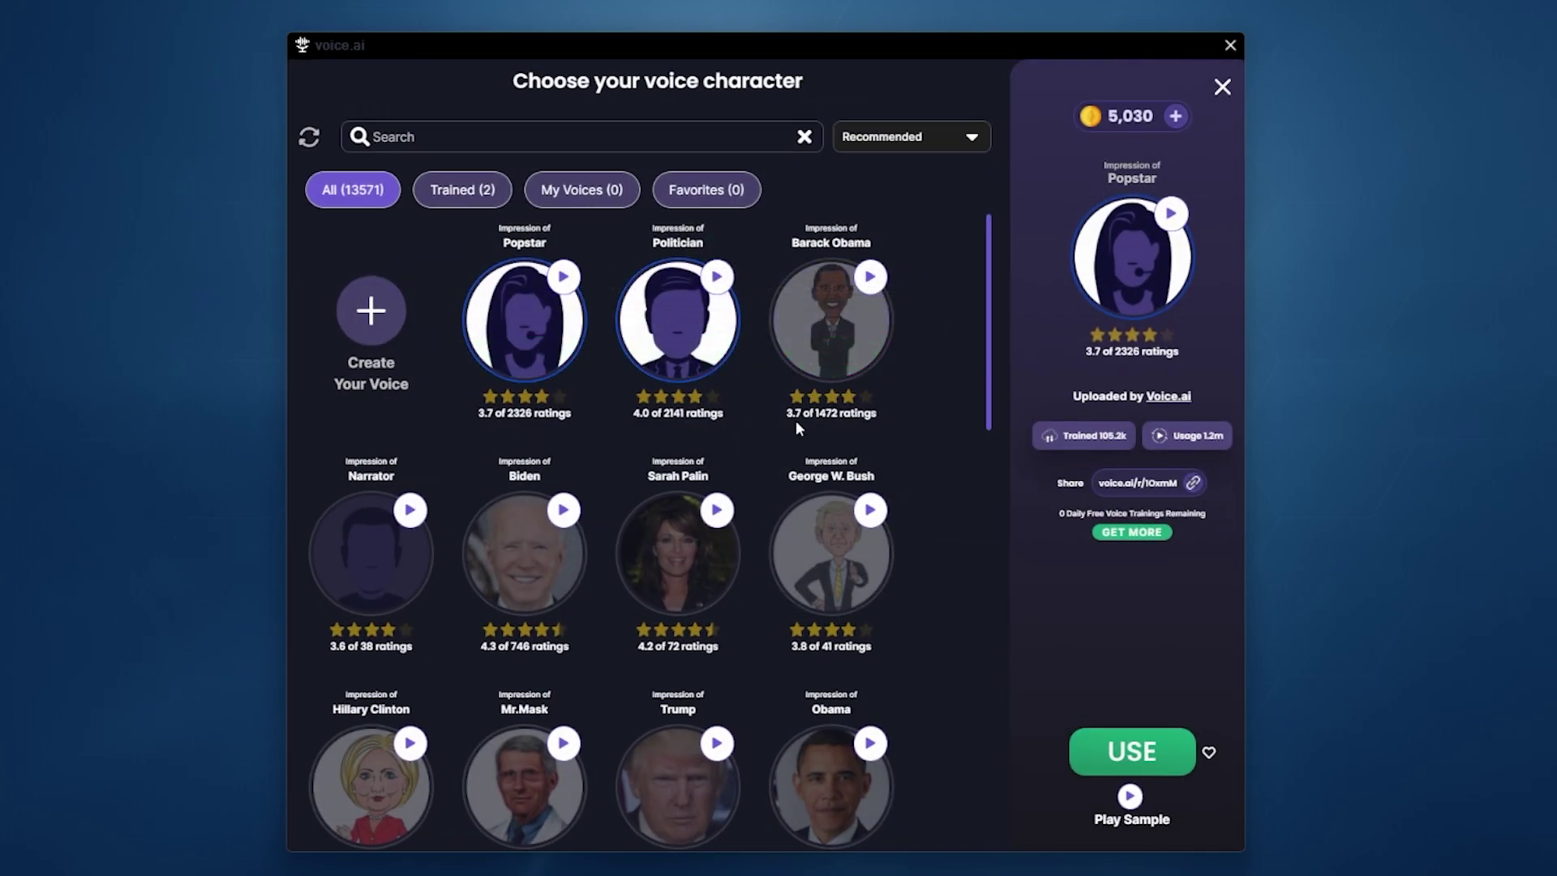
scroll(929, 431, down, 2)
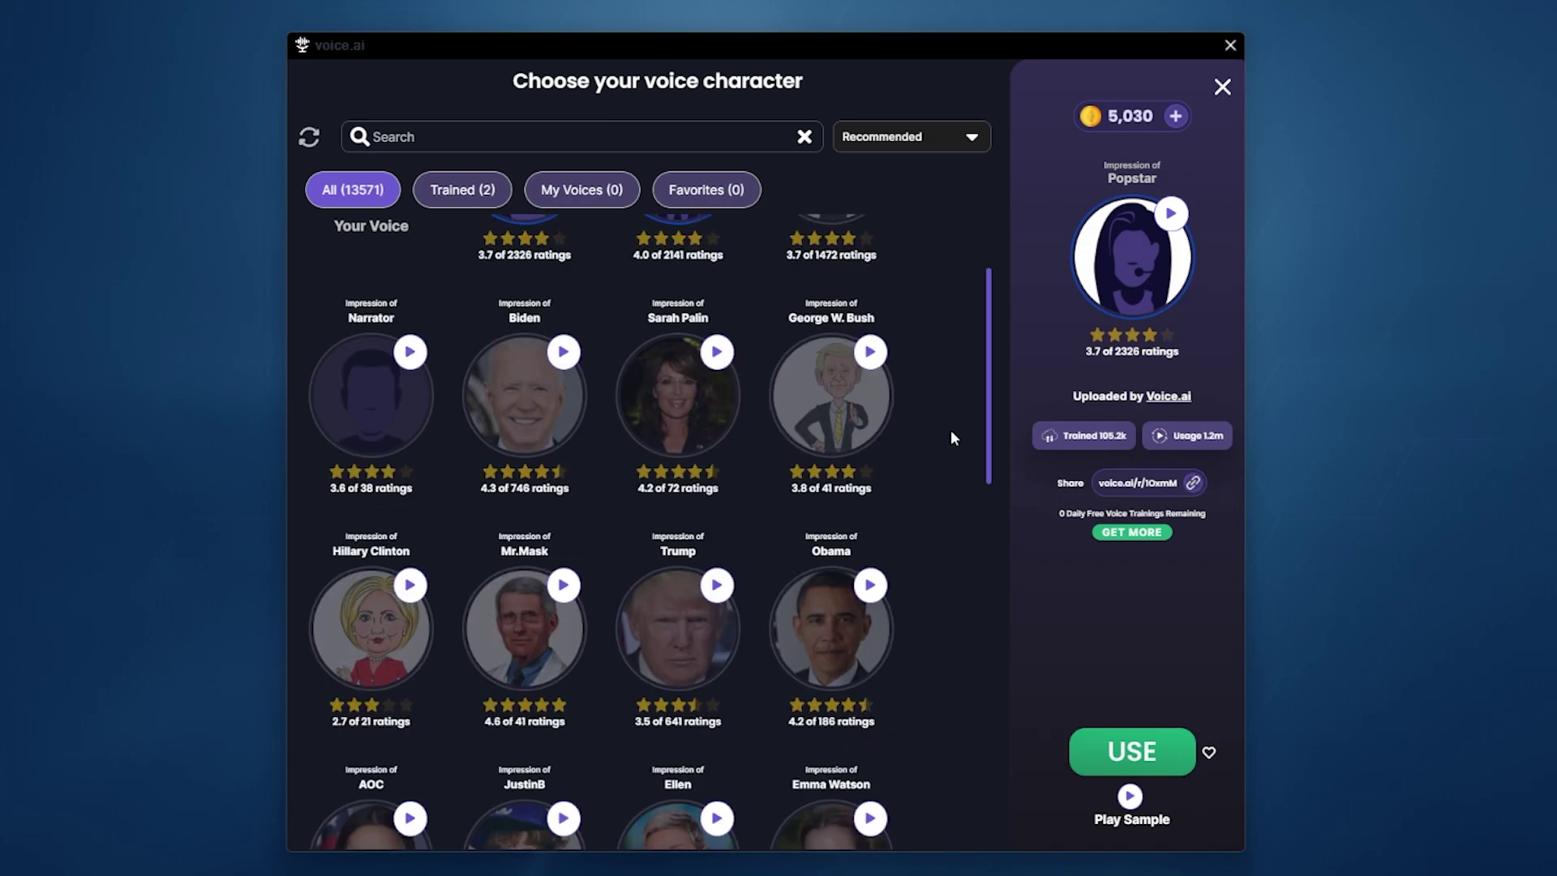
scroll(951, 429, down, 2)
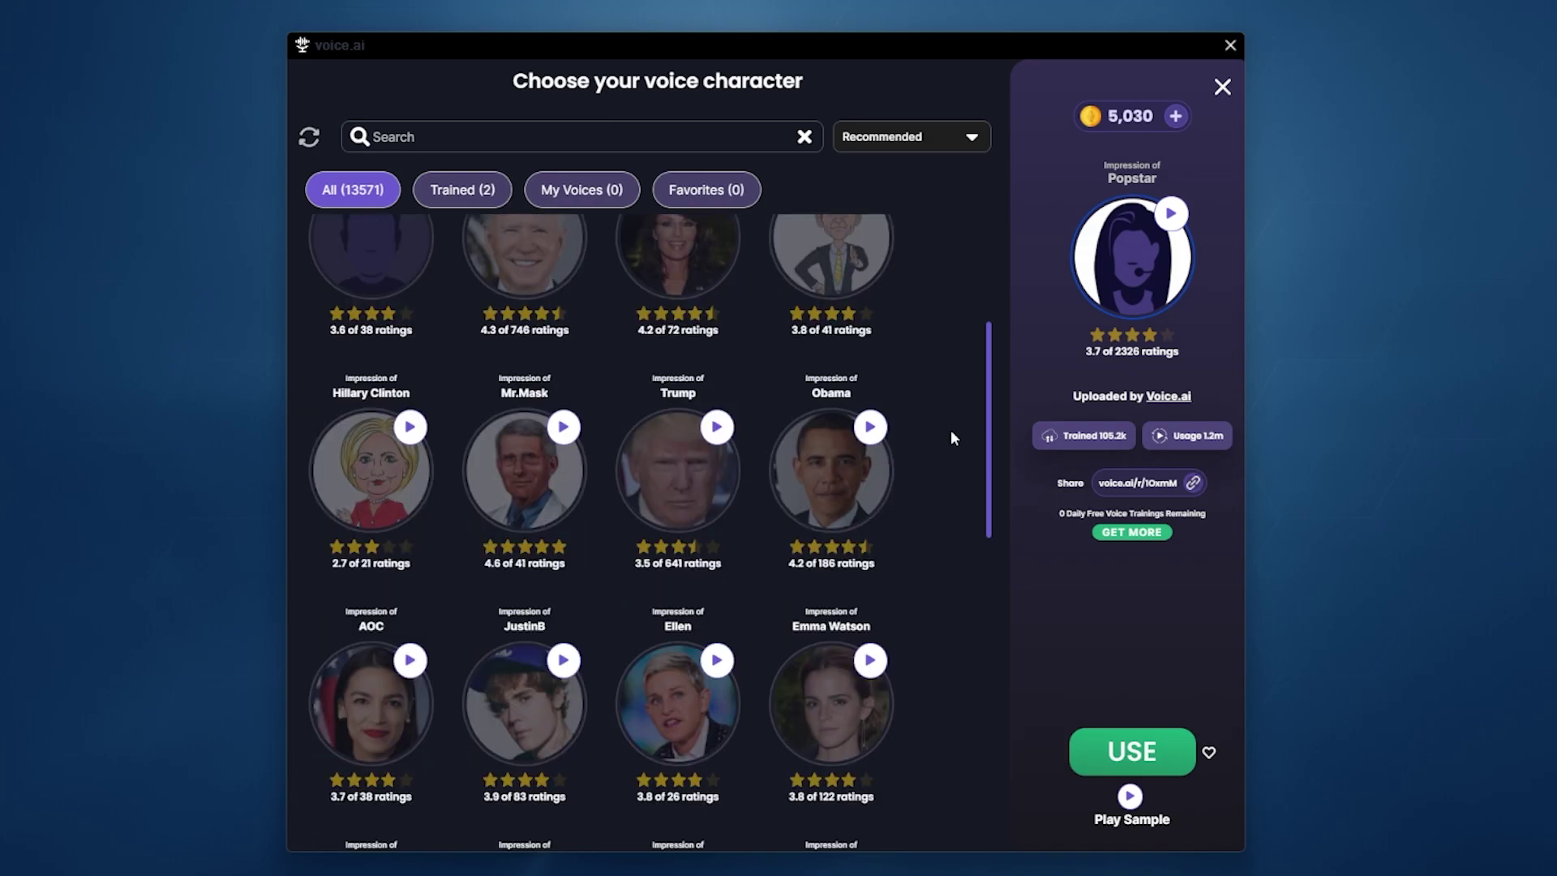
scroll(952, 457, up, 4)
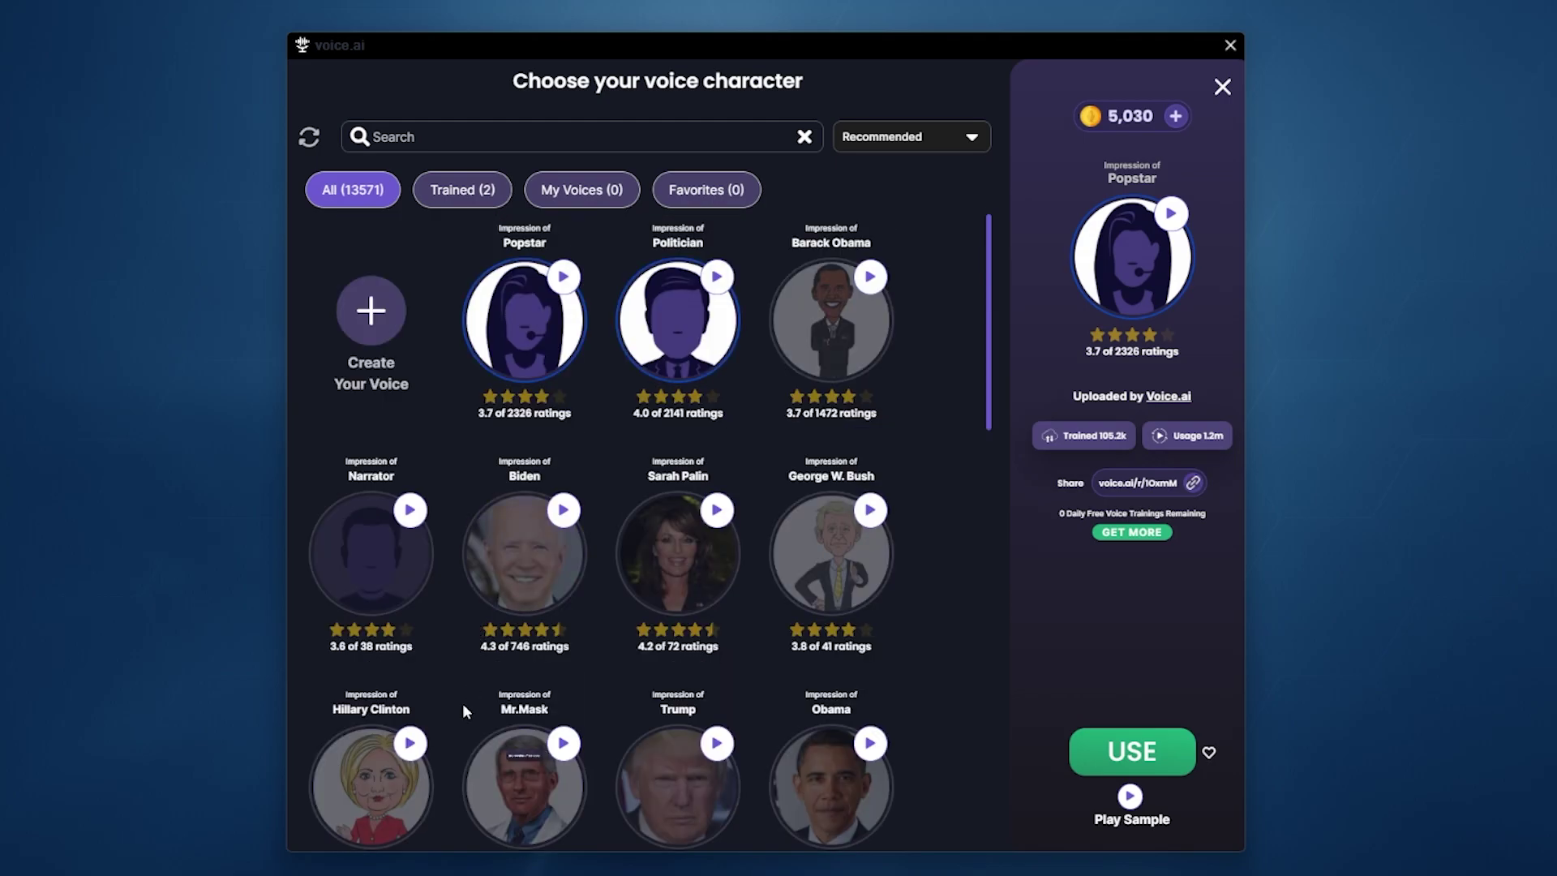
Step: Train the Biden voice for 4,600 credits, then play and stop its sample
click(525, 542)
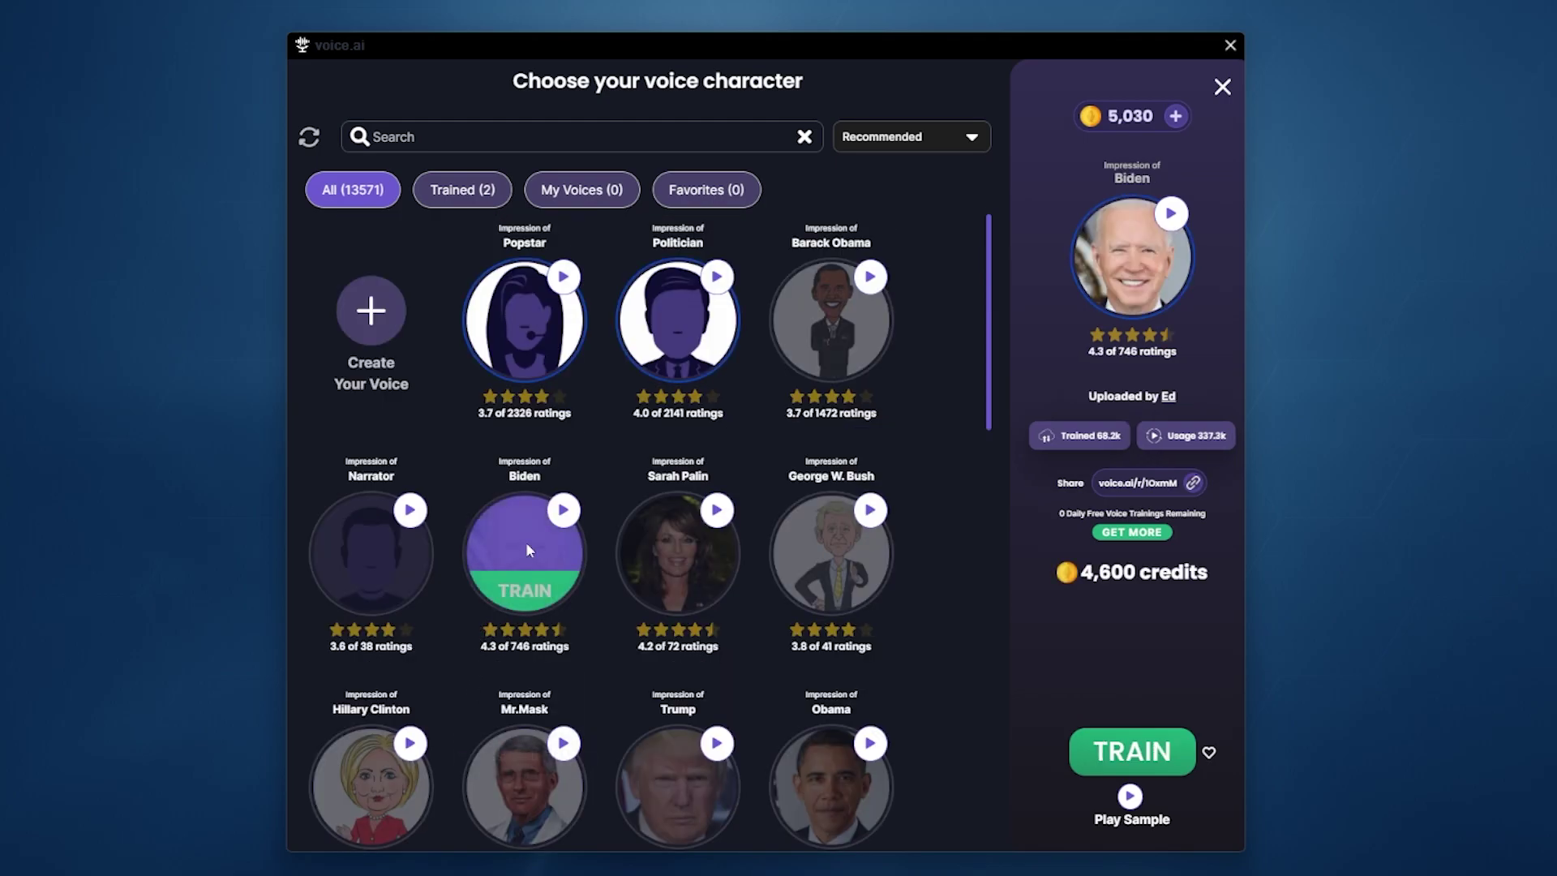
click(1133, 752)
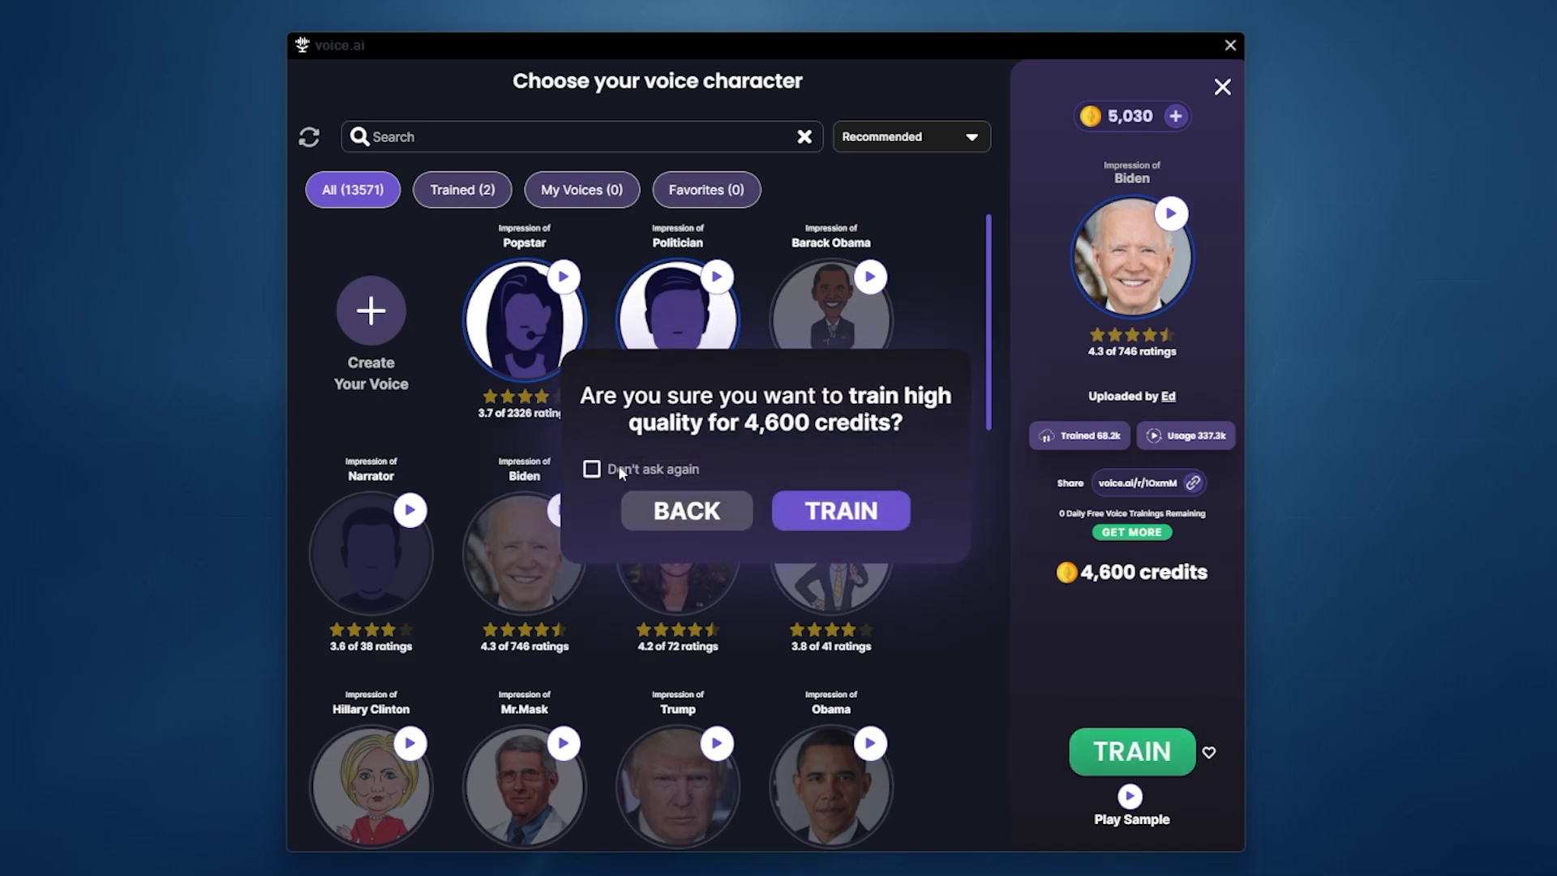
click(830, 513)
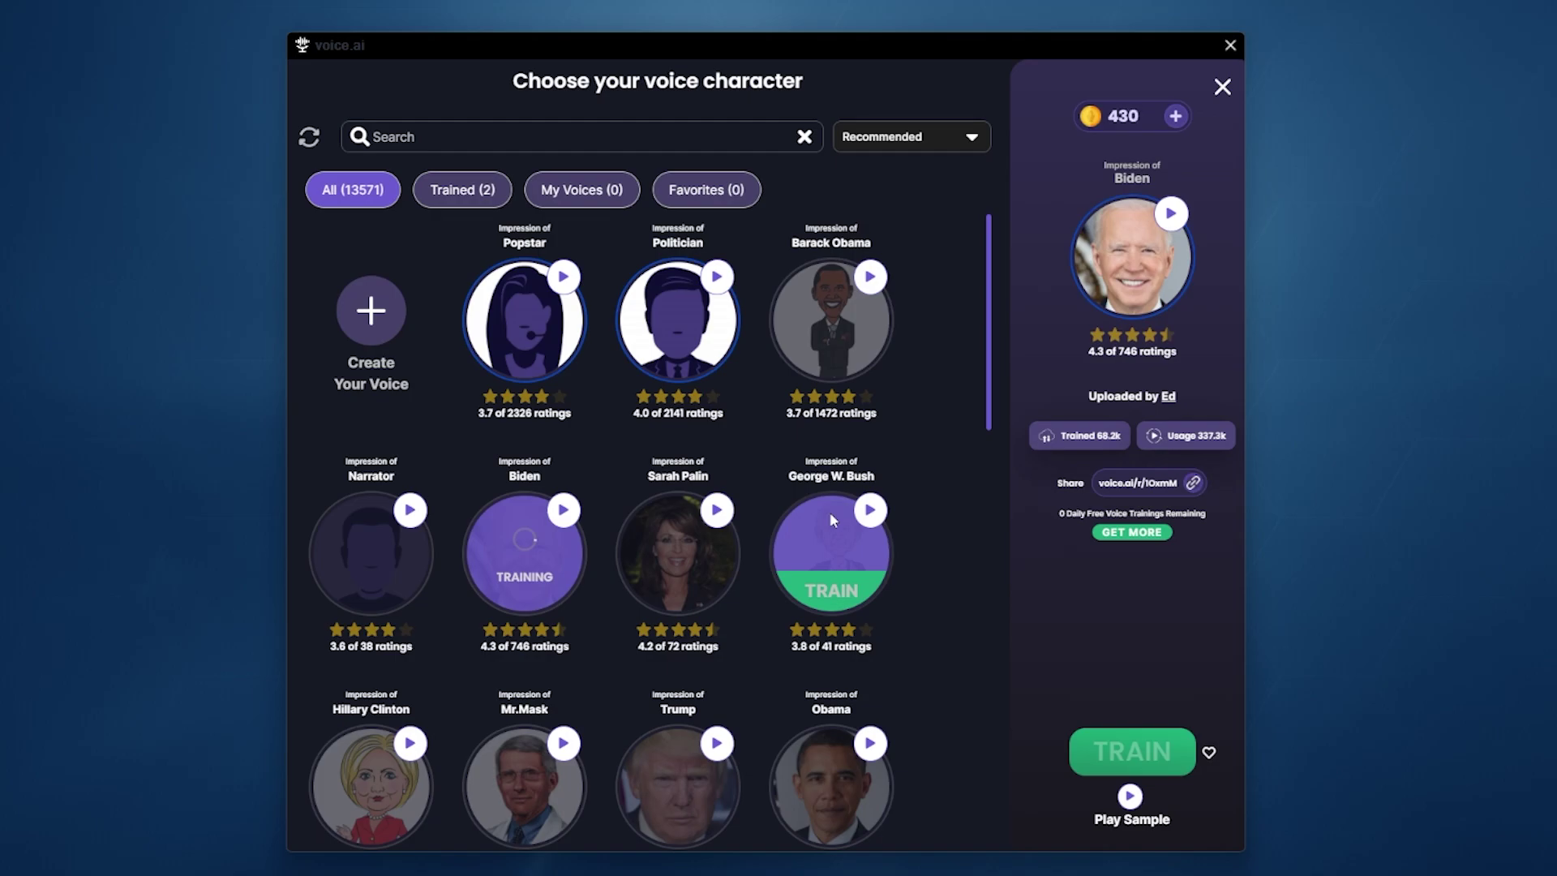
click(1130, 797)
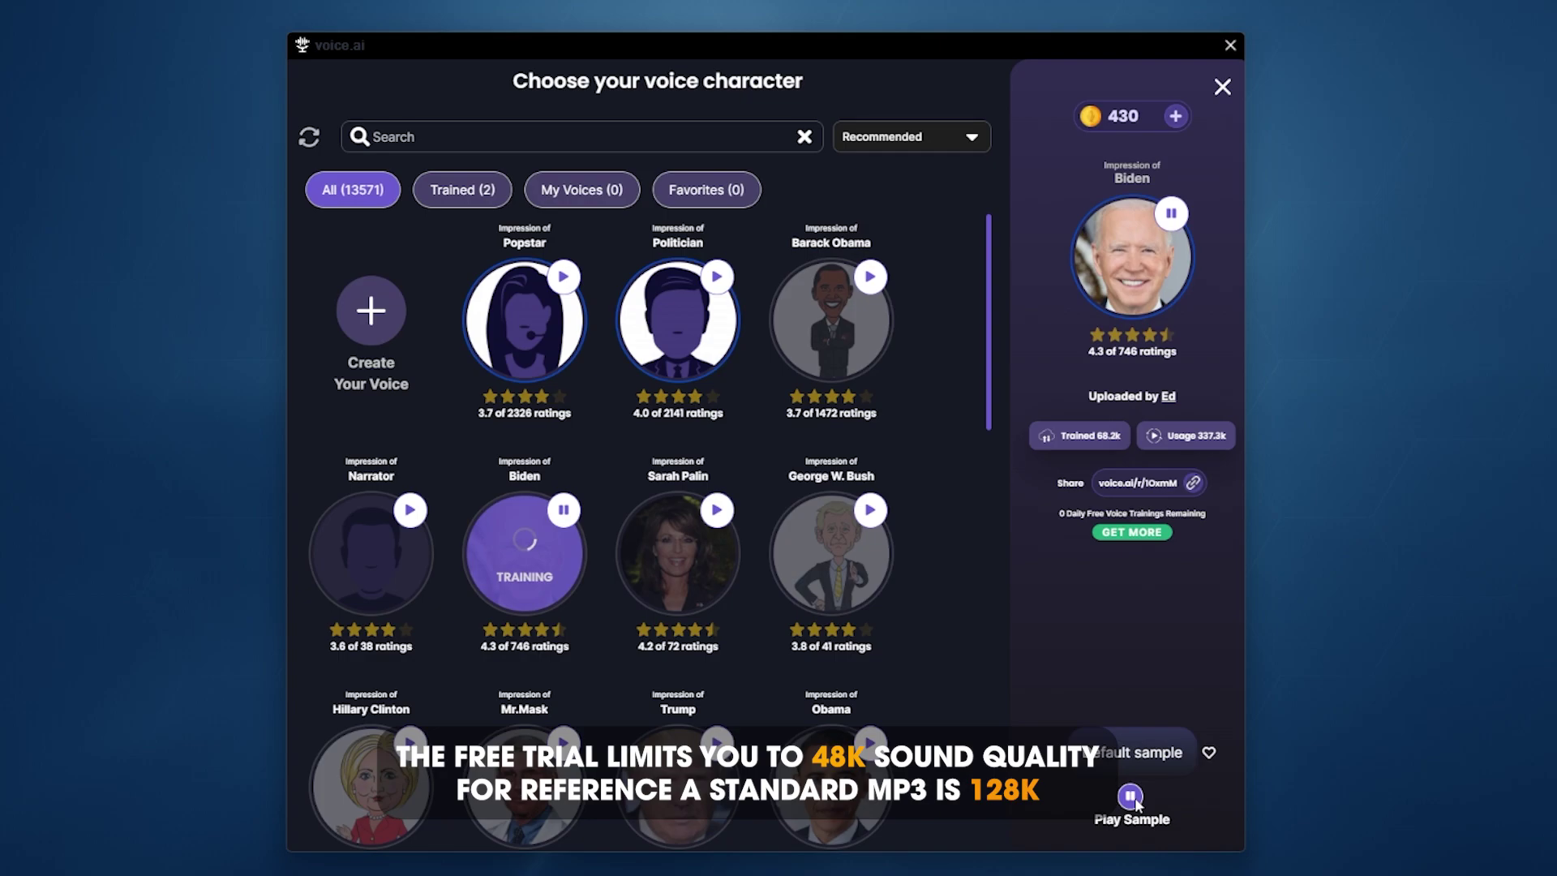
click(1130, 796)
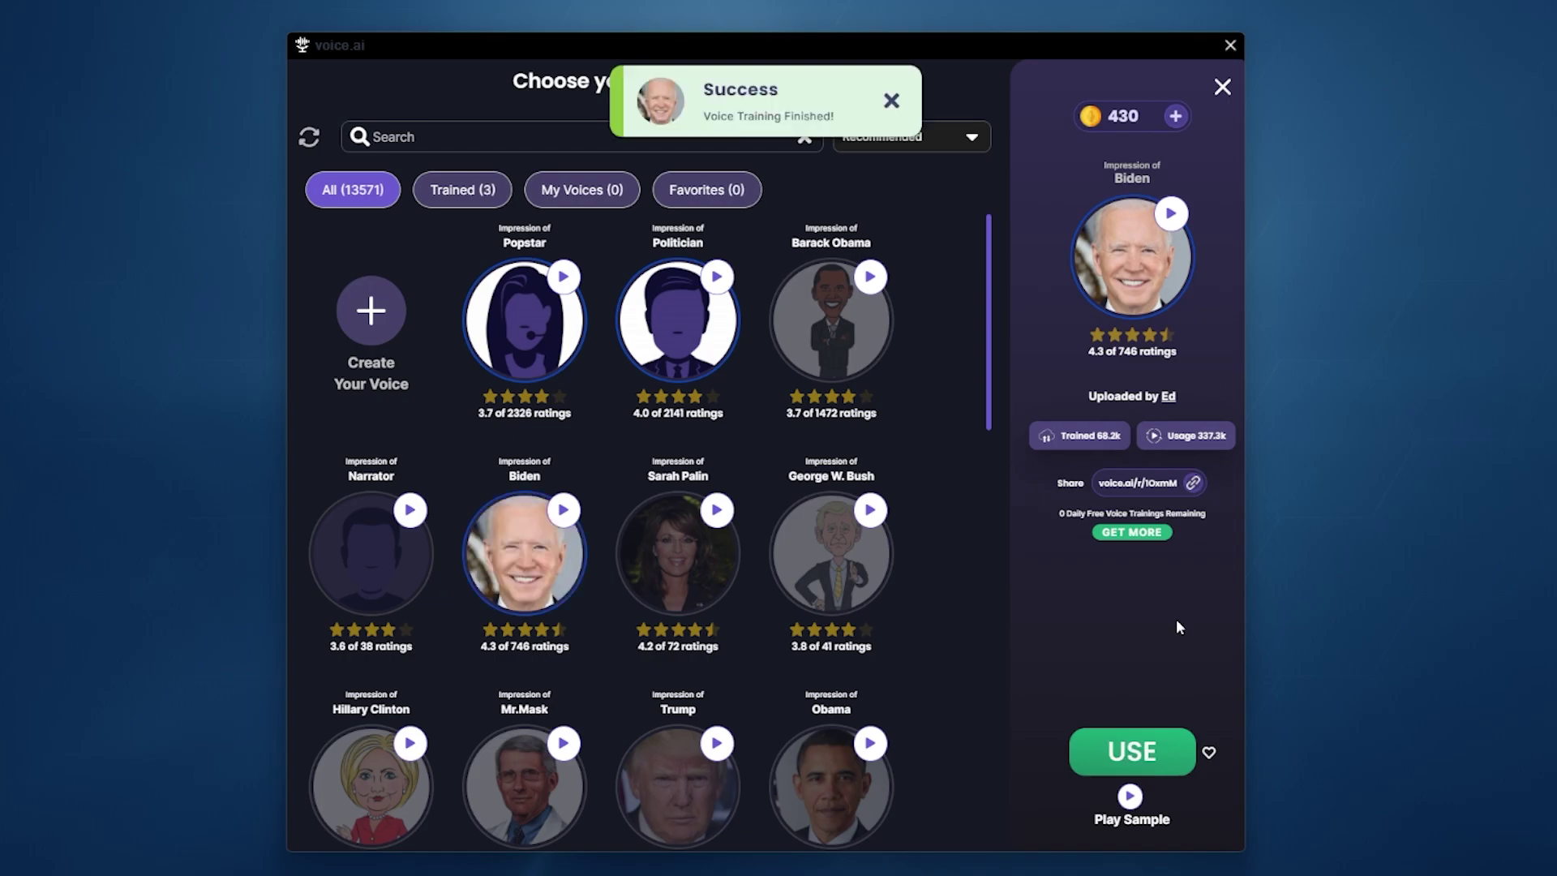
Step: Apply the Biden voice, record and convert one clip, then begin a second recording
click(1117, 761)
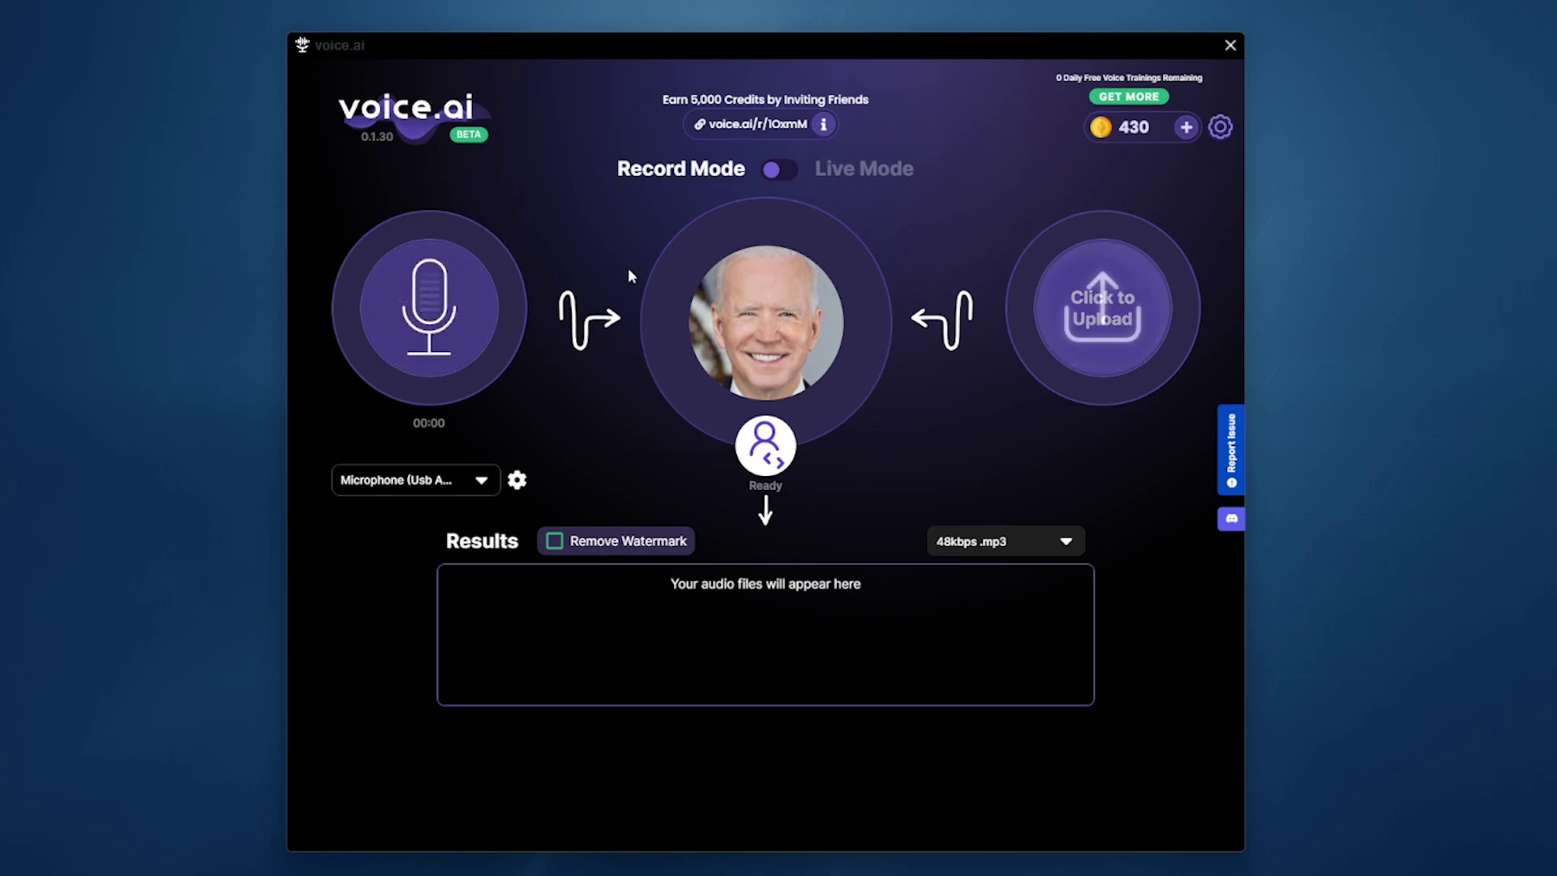
click(434, 310)
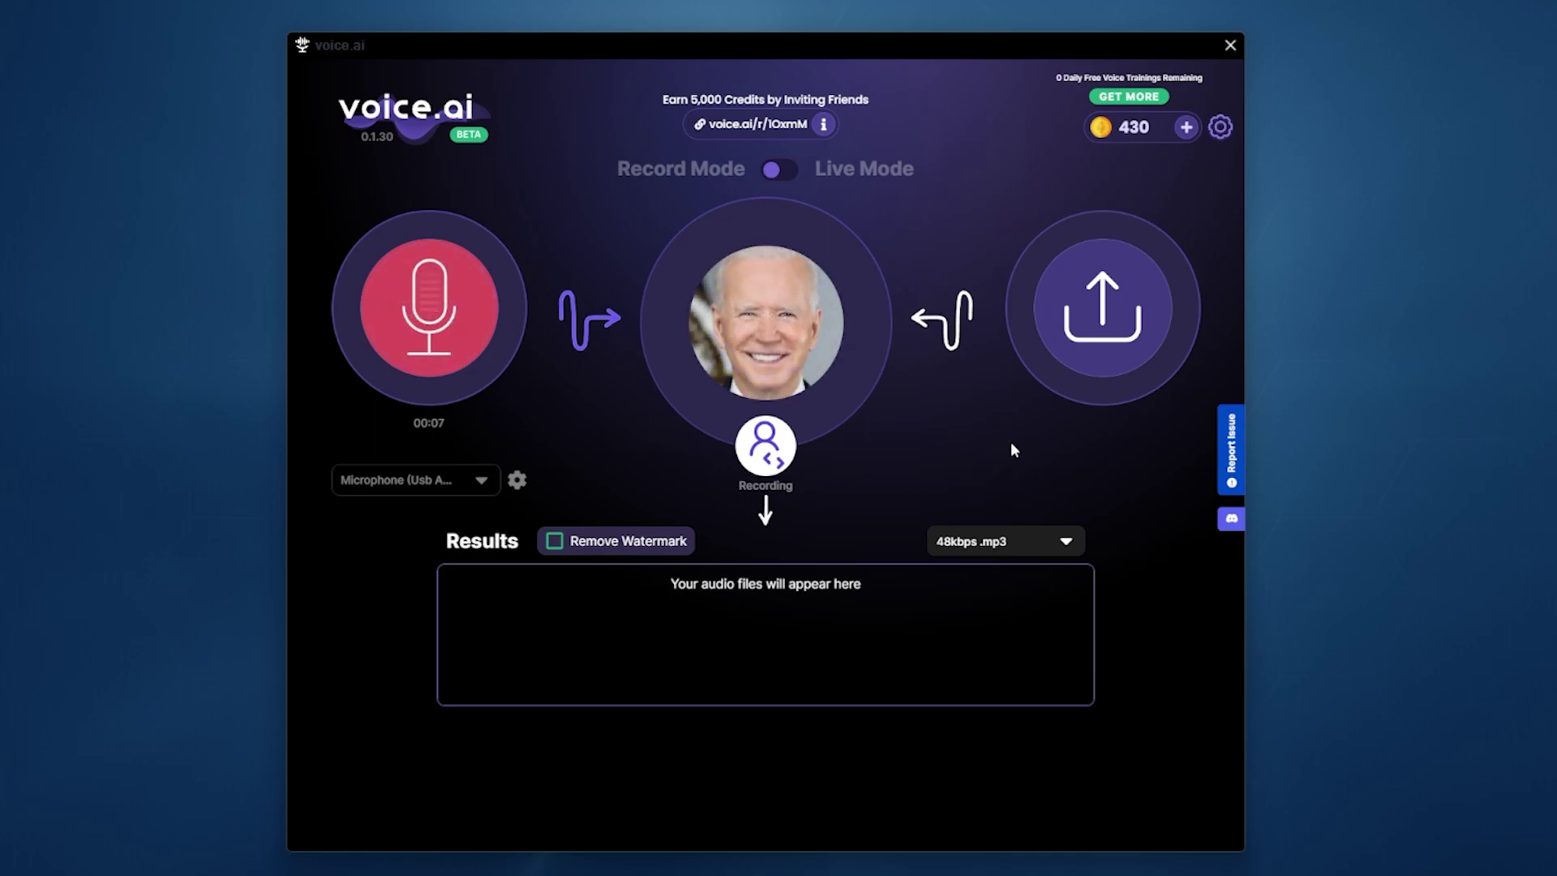
click(429, 309)
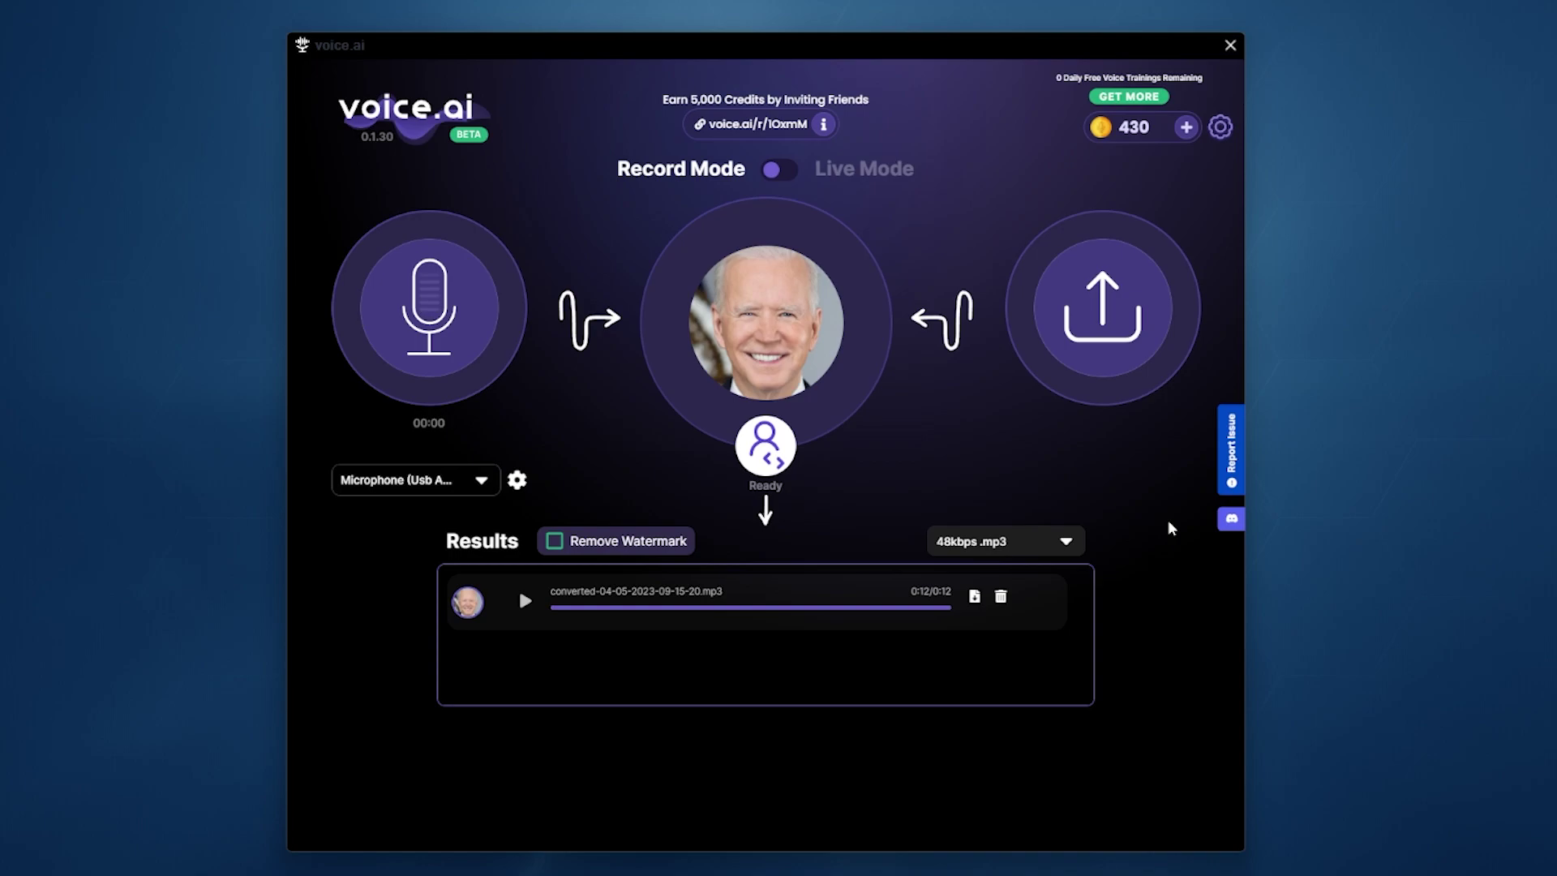
click(448, 307)
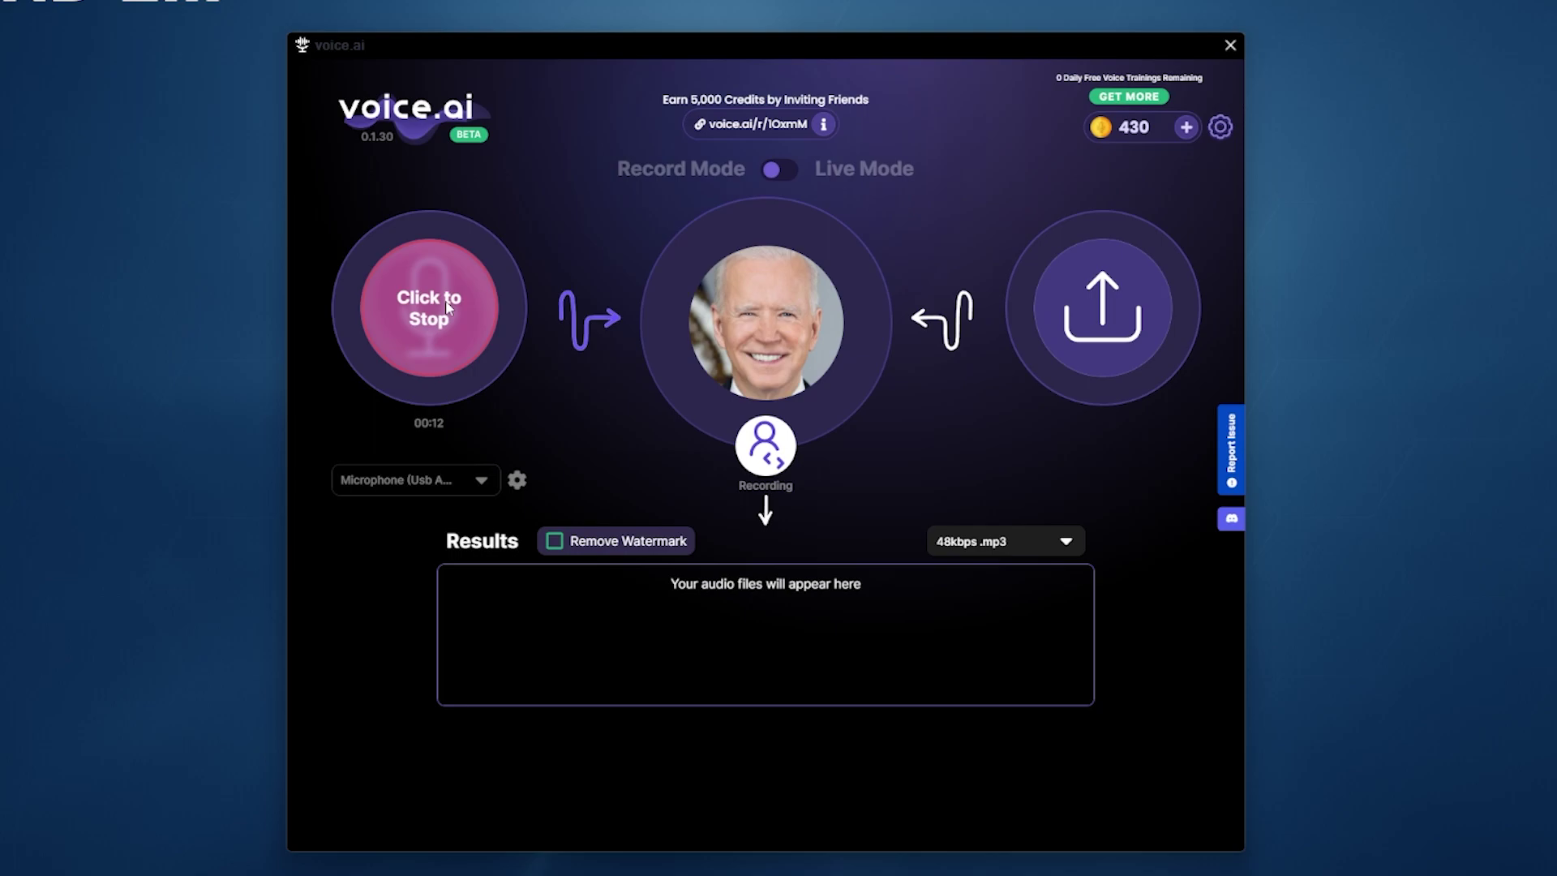
Step: Stop the second recording to get a 17-second Biden mp3, then reopen the voice chooser
click(447, 306)
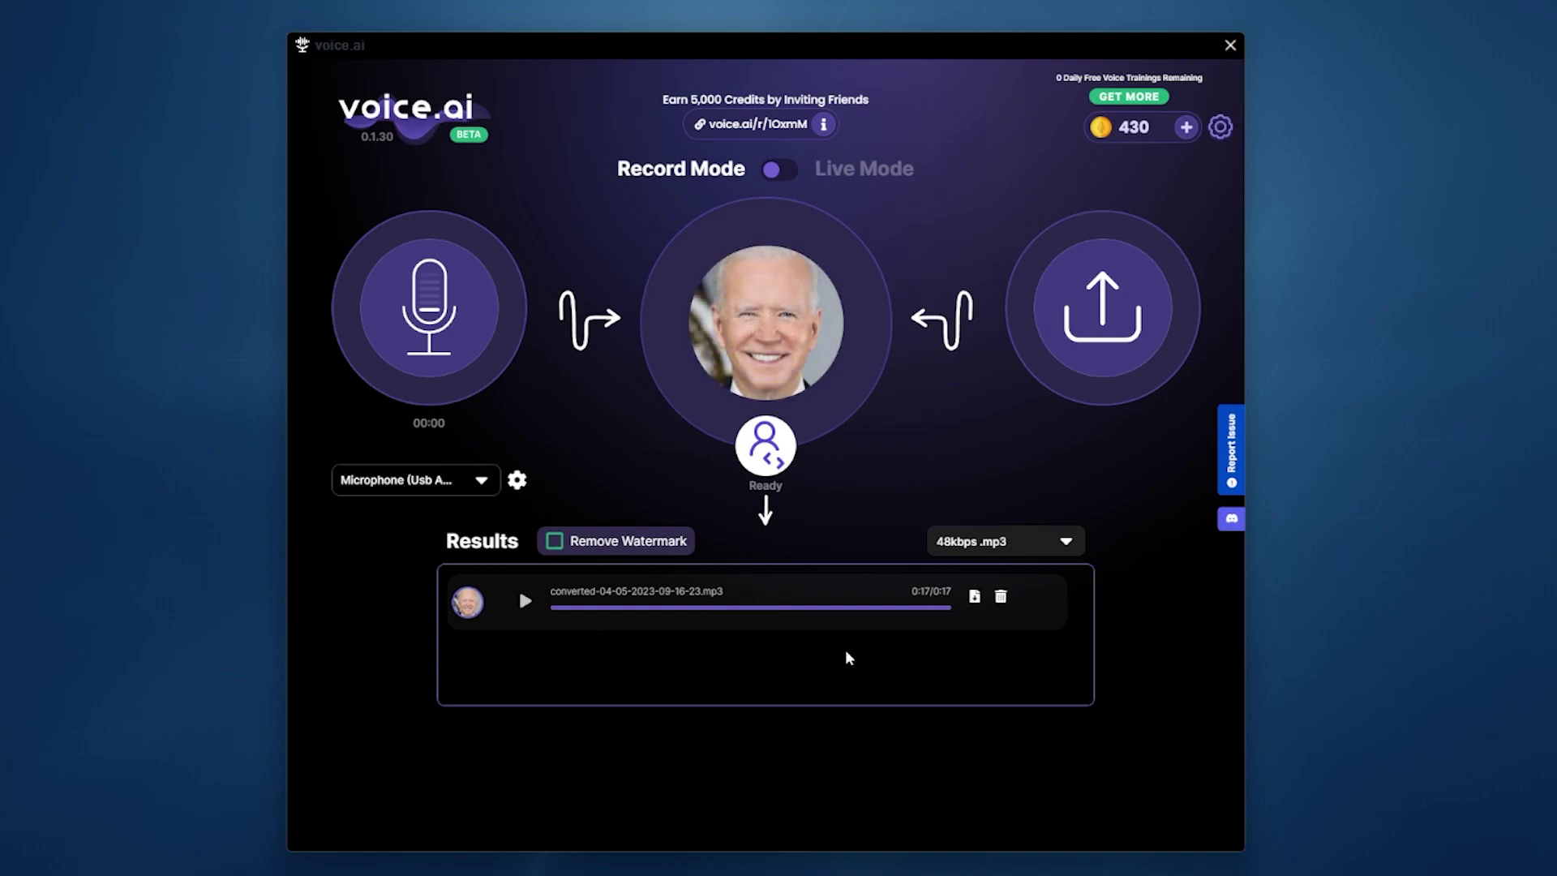
click(766, 323)
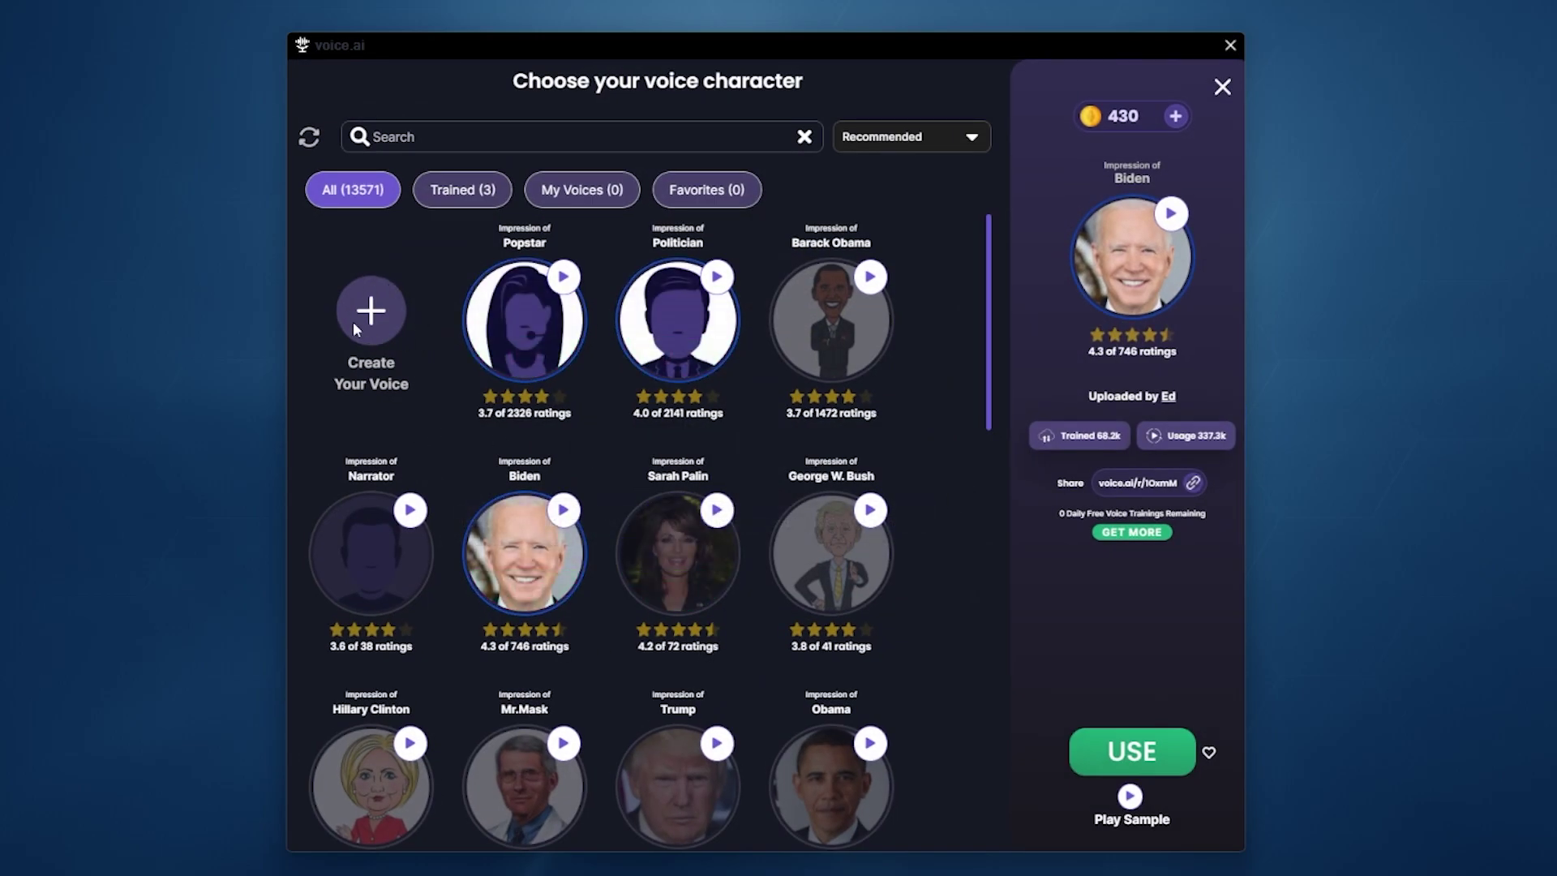
Step: Filter to trained voices, pick Politician, stop the 14-second clip, and switch to Live Mode
click(462, 189)
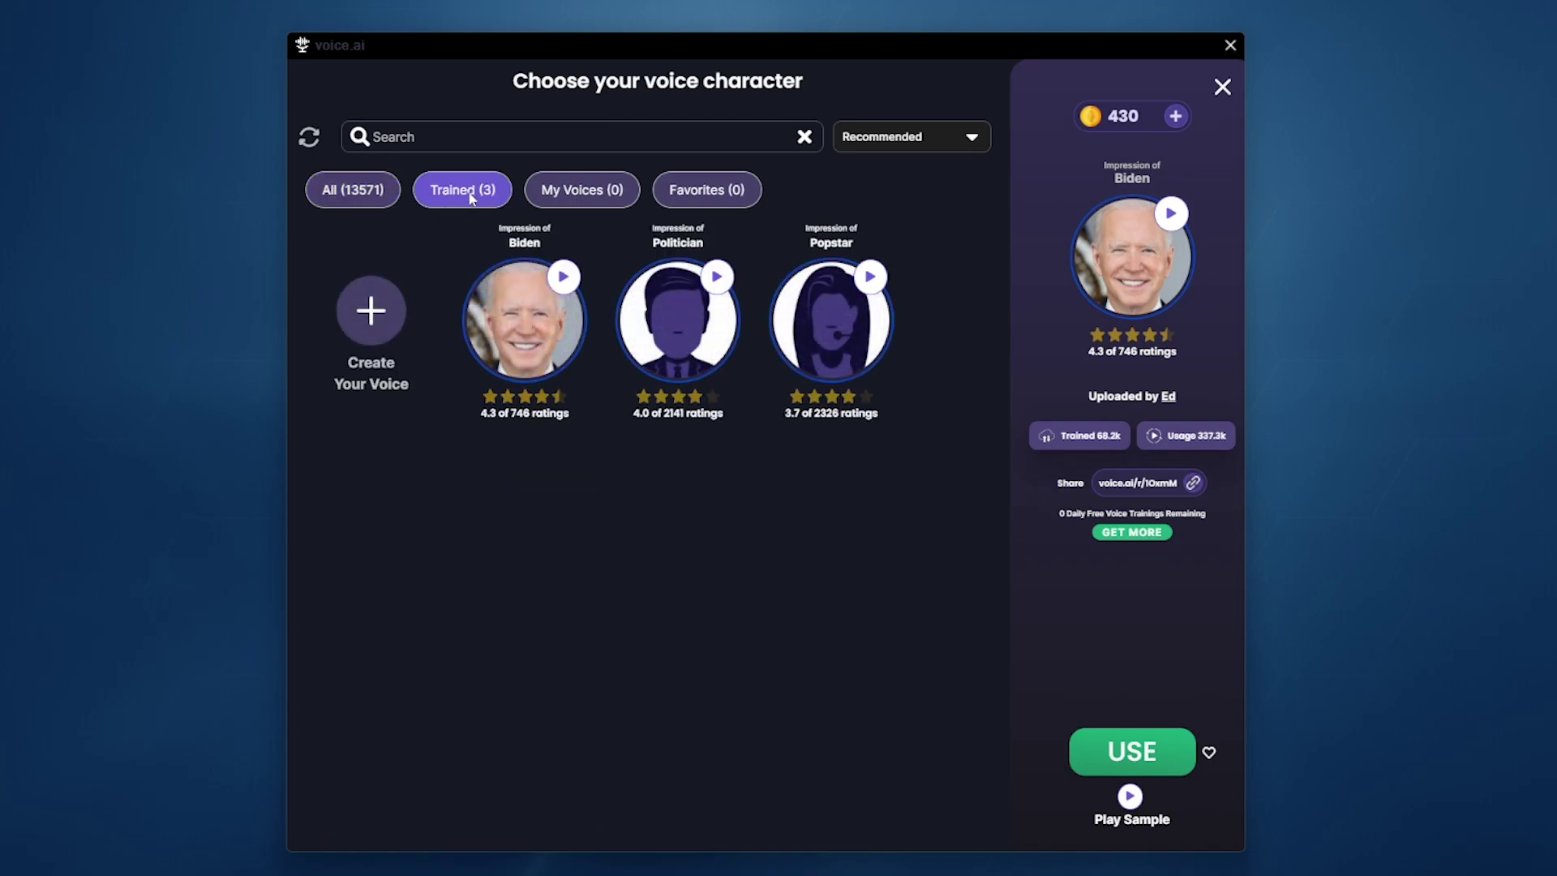
mouse_move(532, 319)
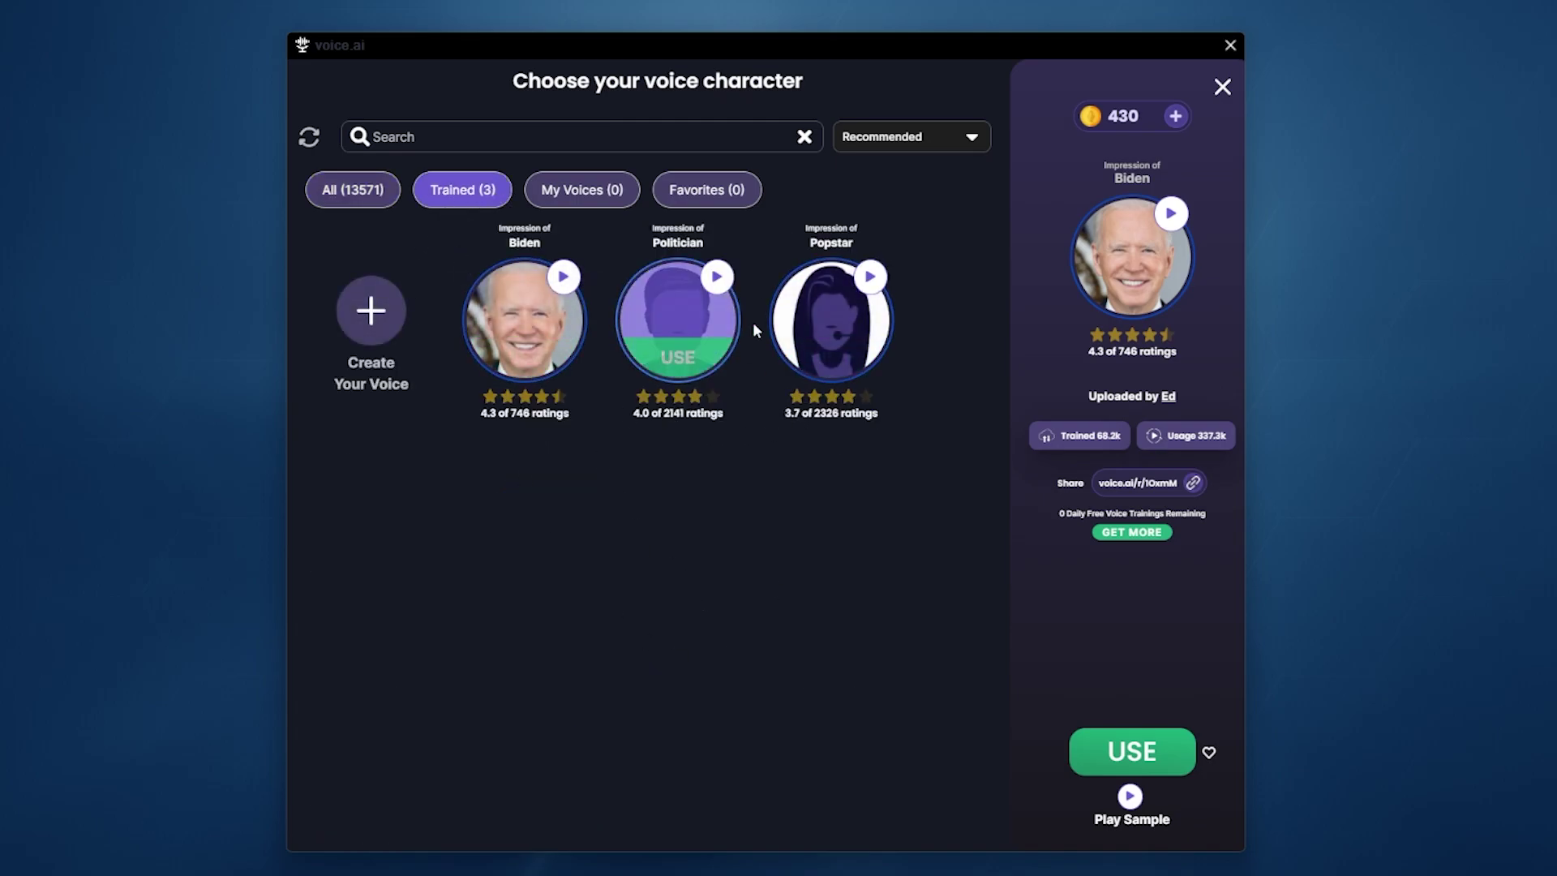
mouse_move(832, 286)
click(678, 309)
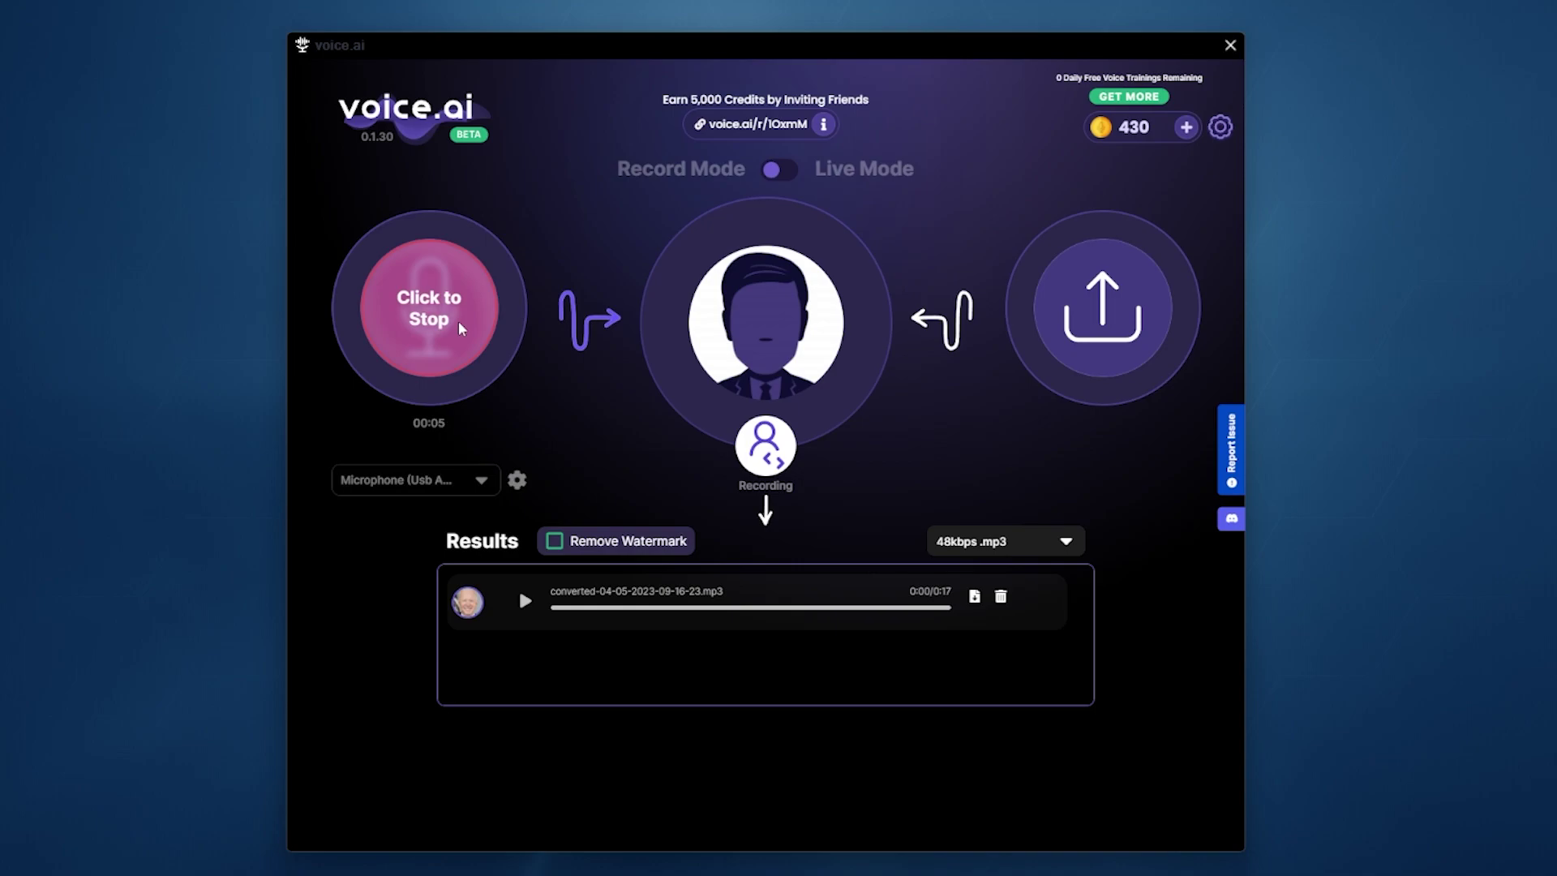
click(459, 320)
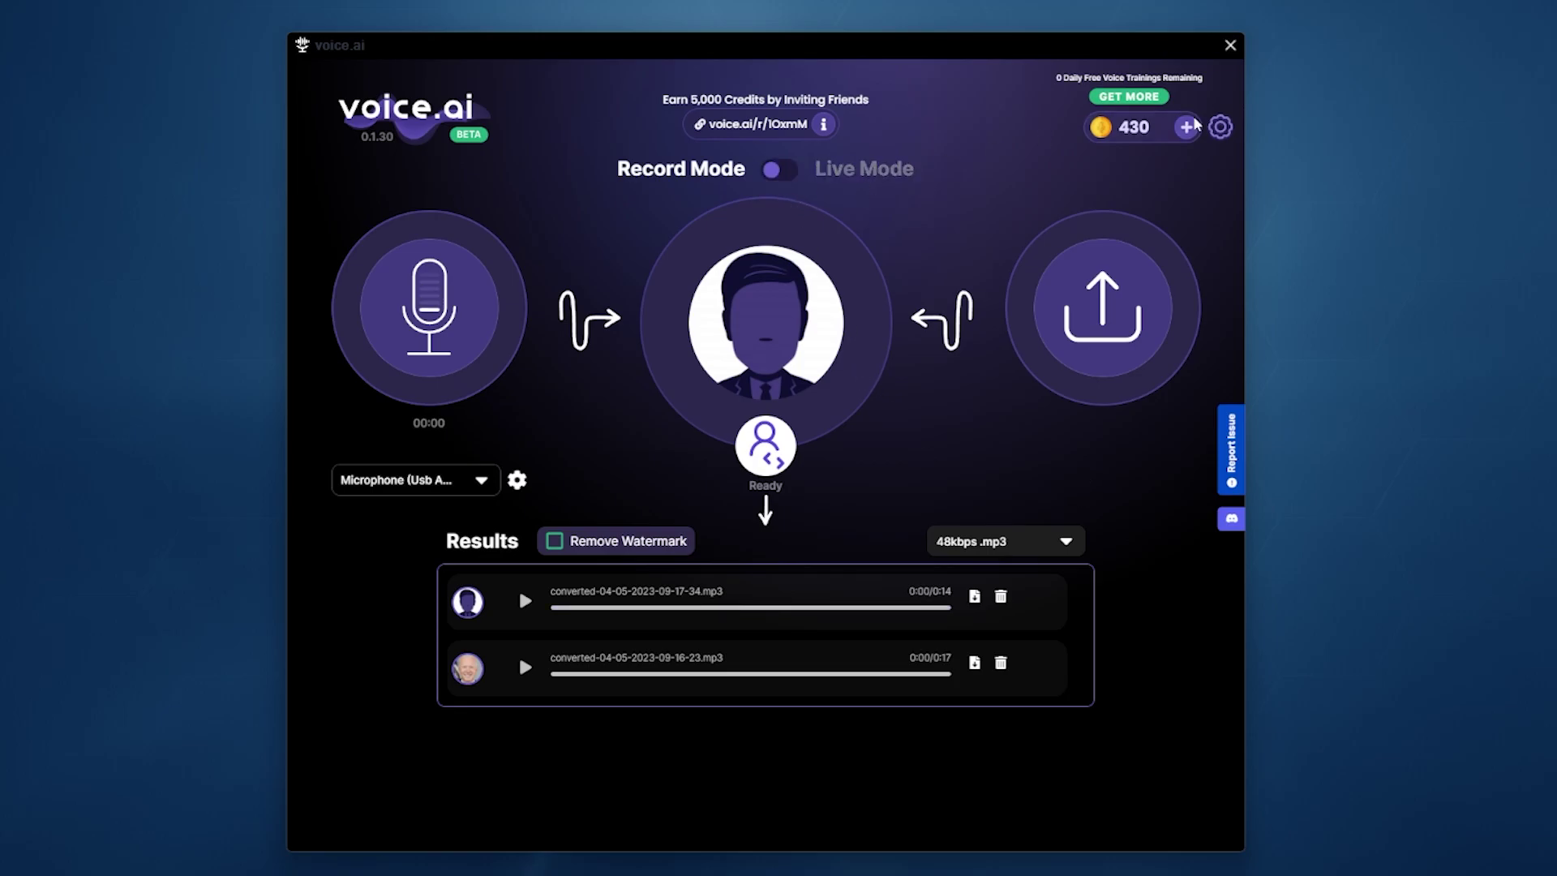
click(776, 169)
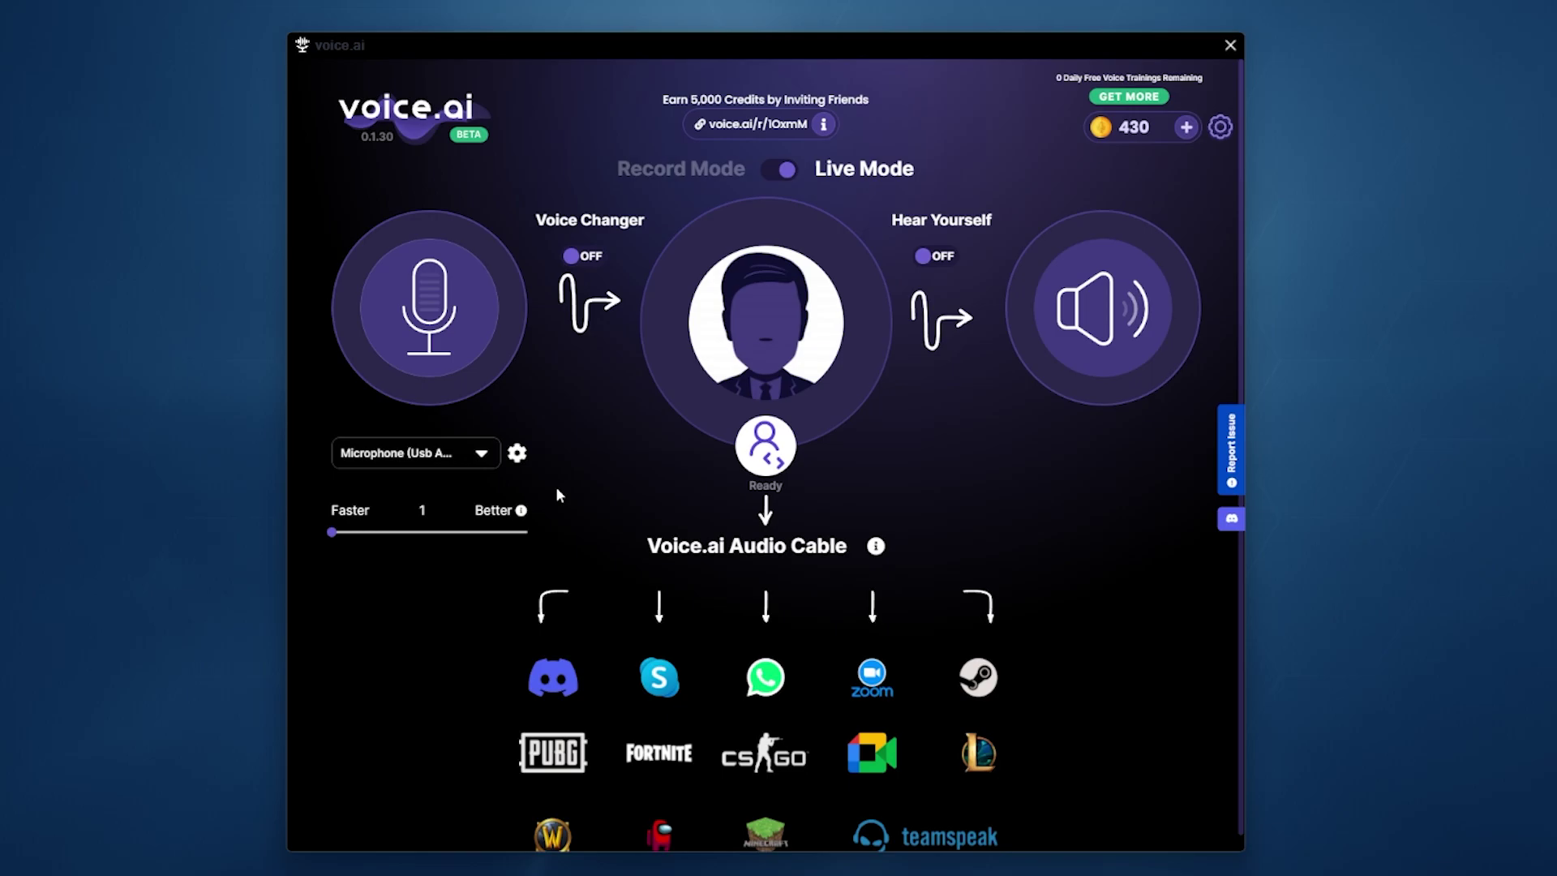
Step: Choose Biden in the voice character chooser and apply it as the live voice
click(783, 311)
click(506, 541)
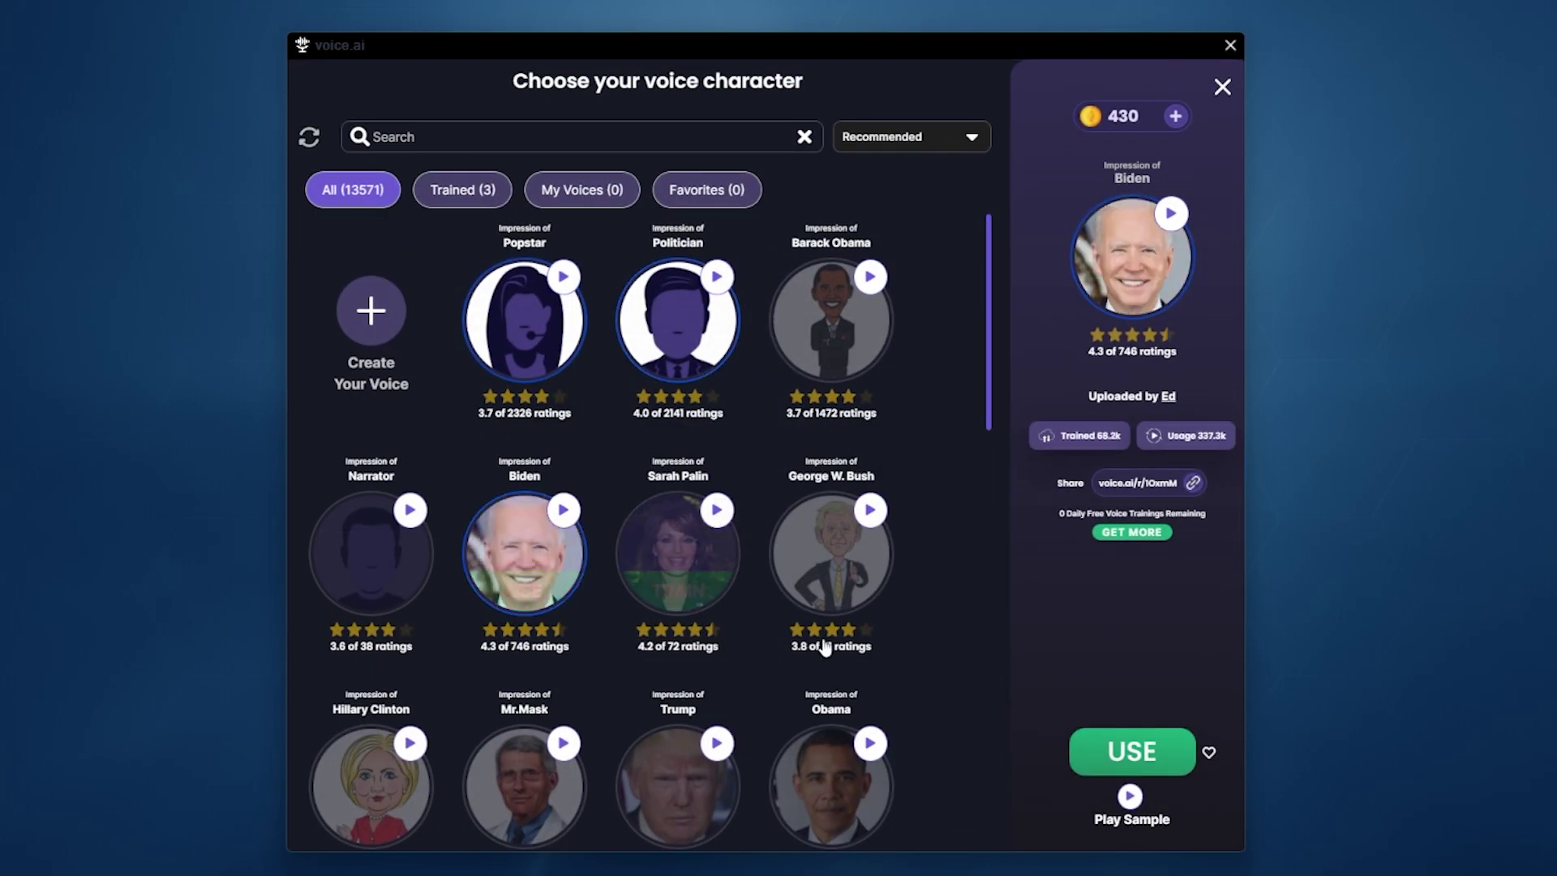
click(1132, 751)
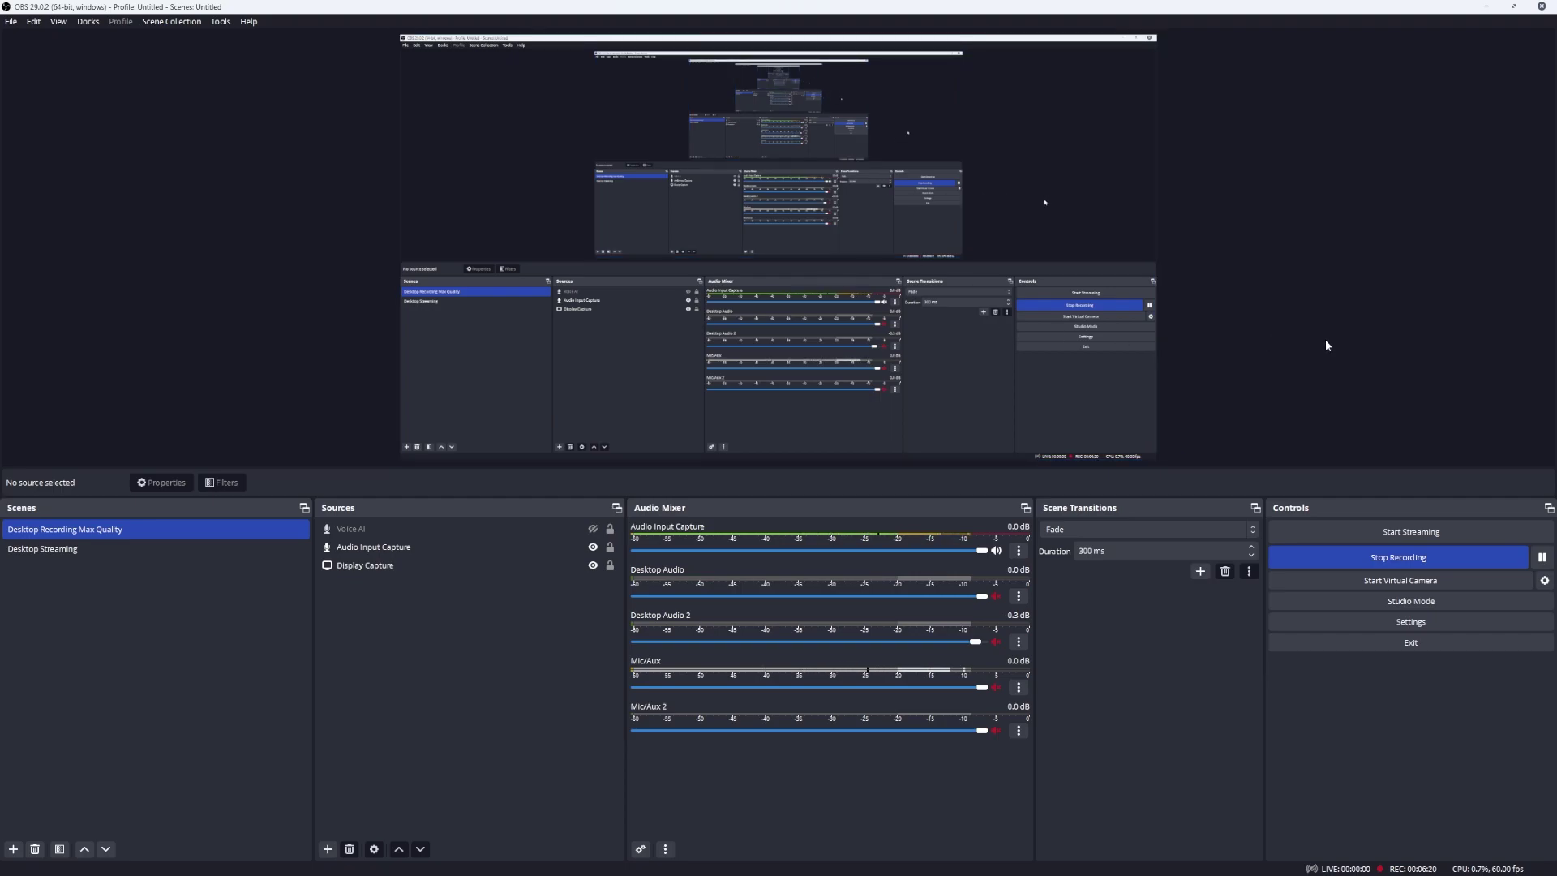
Step: Confirm OBS Mic/Auxiliary Audio is Microphone Array (Voice.ai Audio Cable) and save the settings
click(1383, 622)
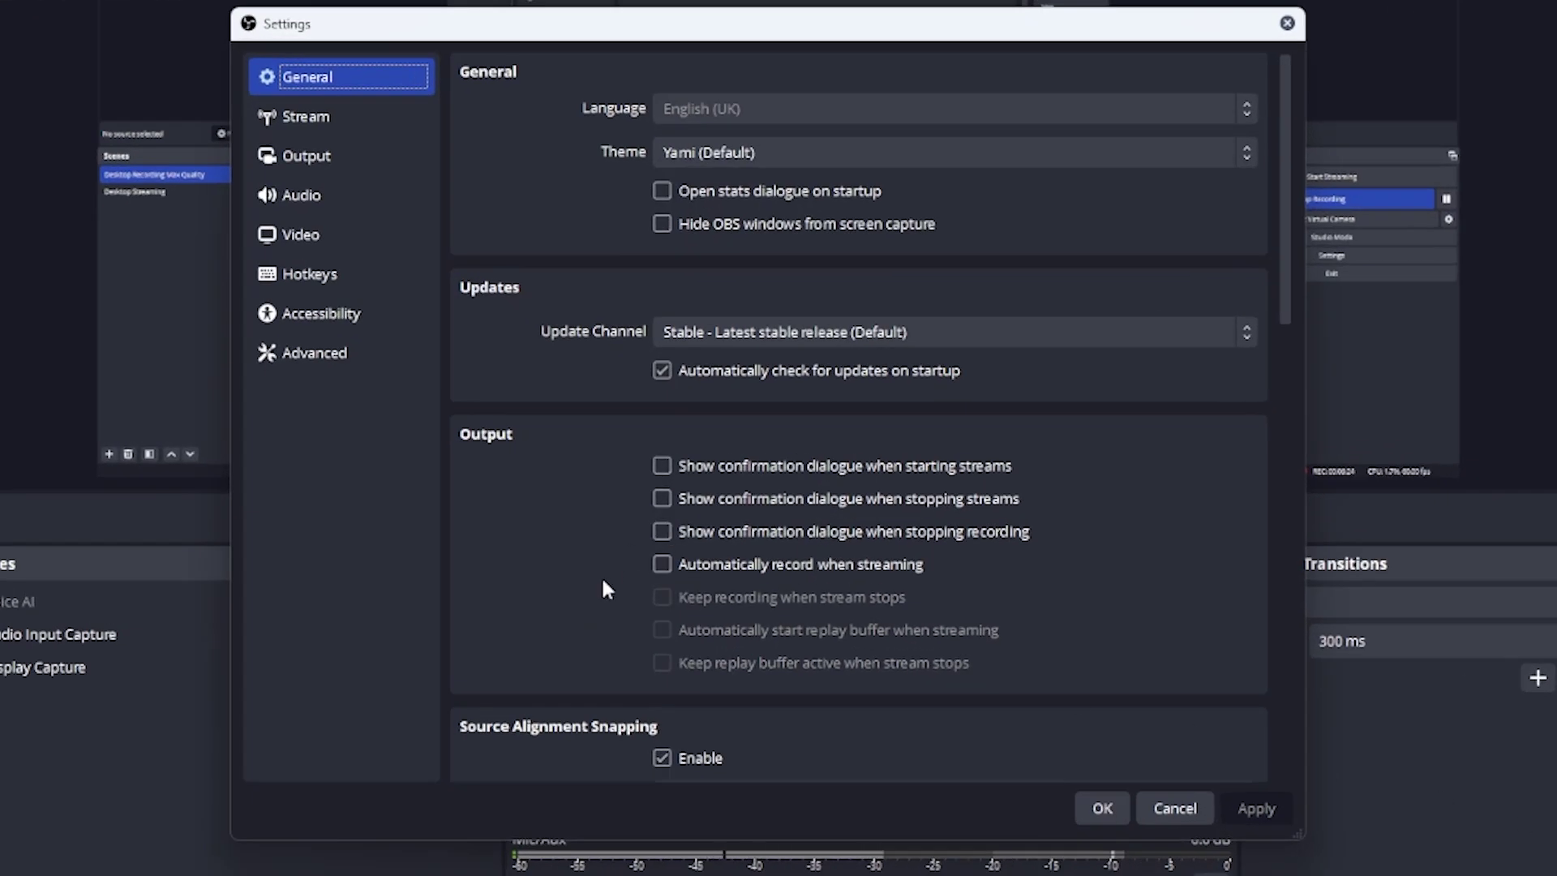
click(295, 199)
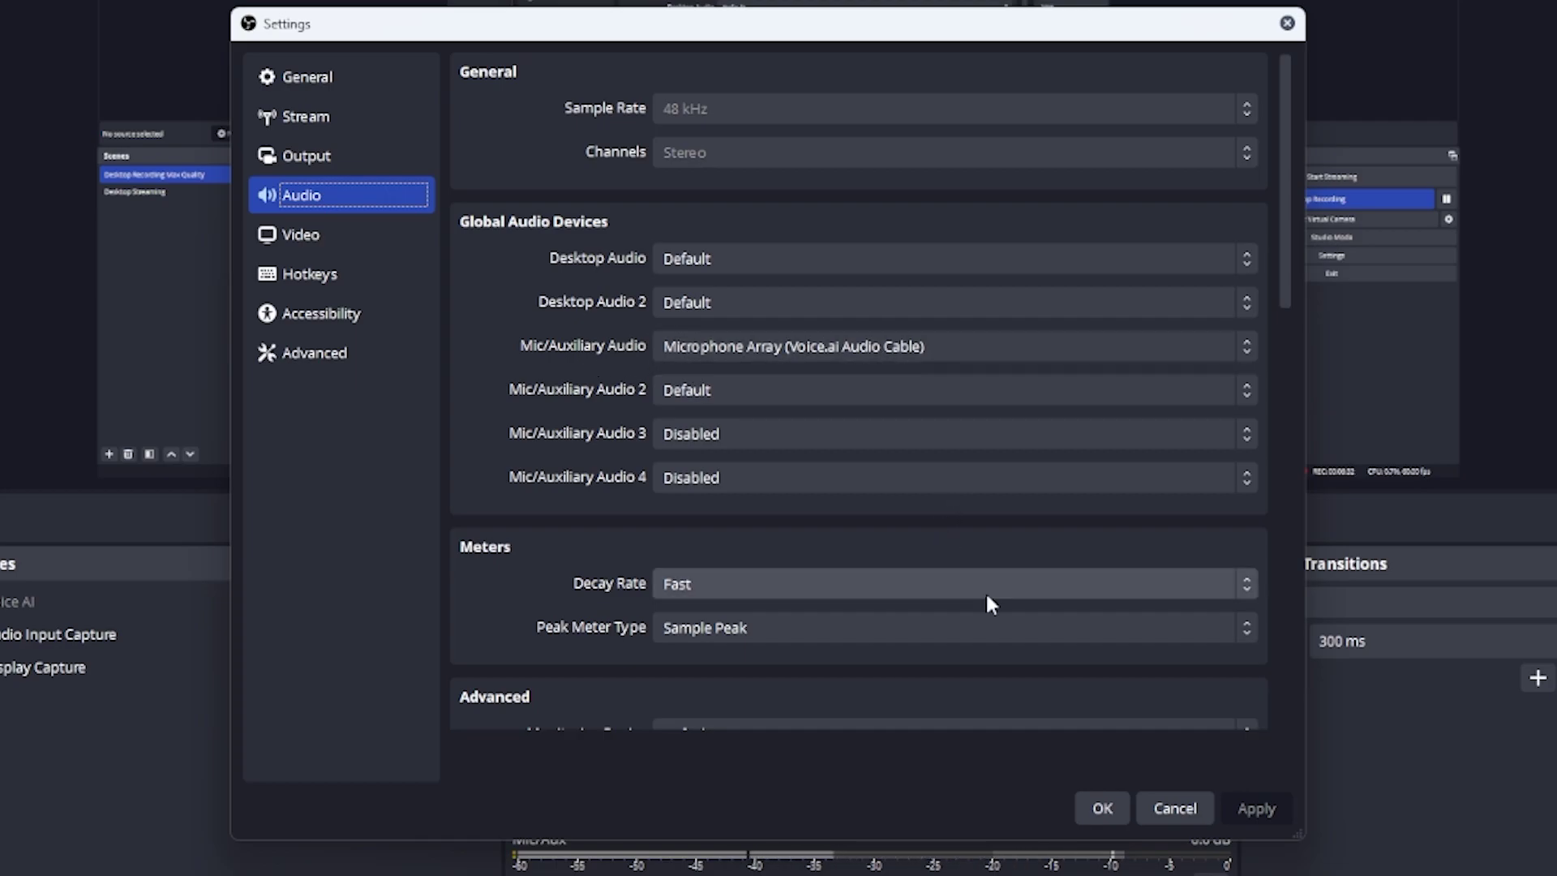
click(1097, 810)
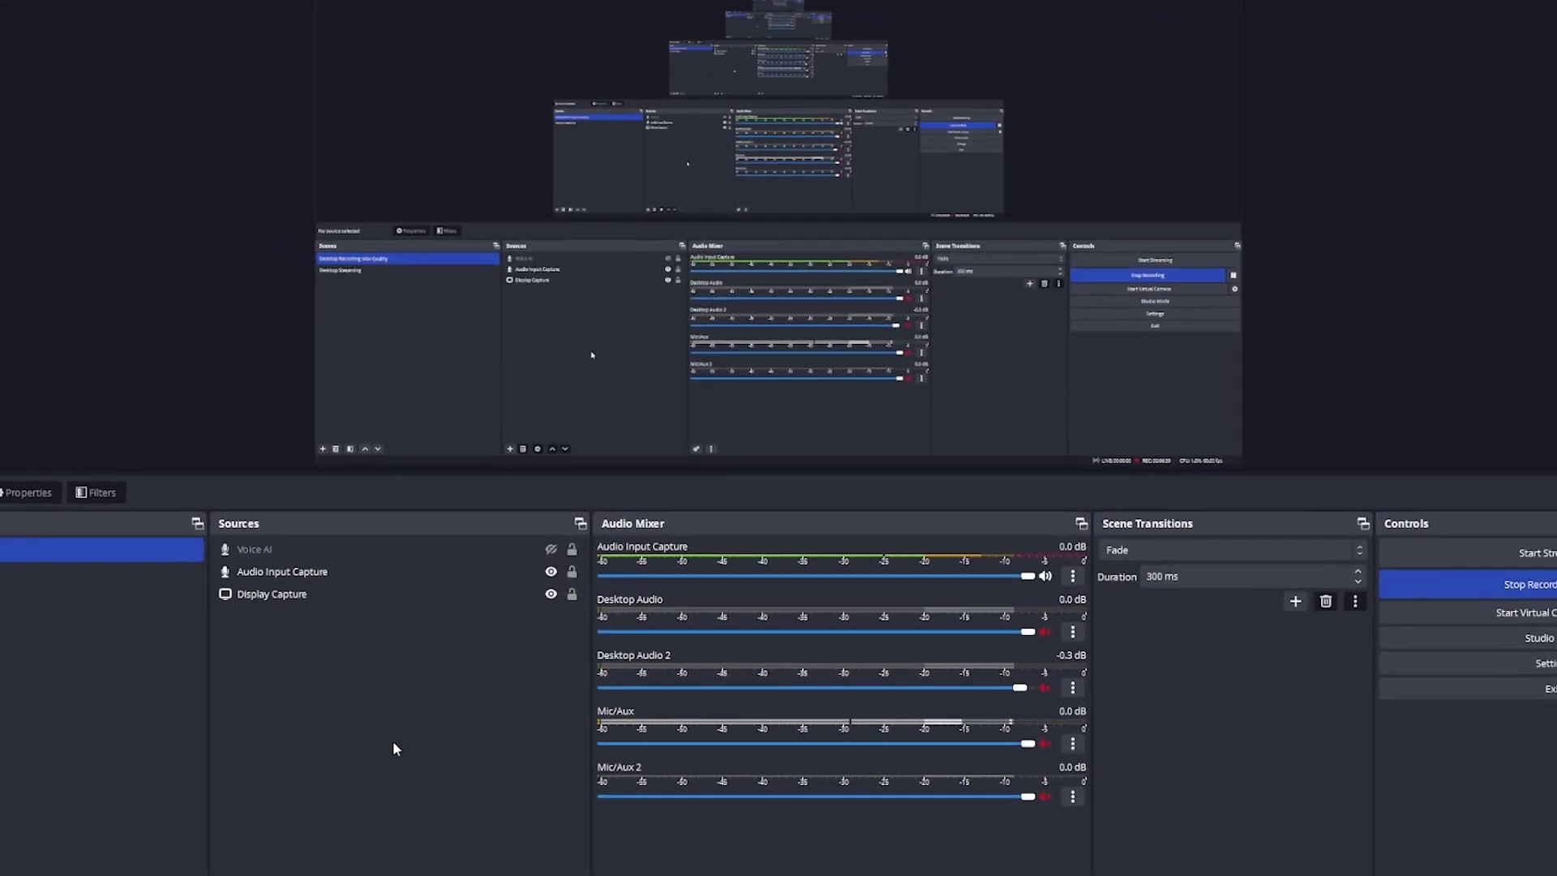
click(236, 556)
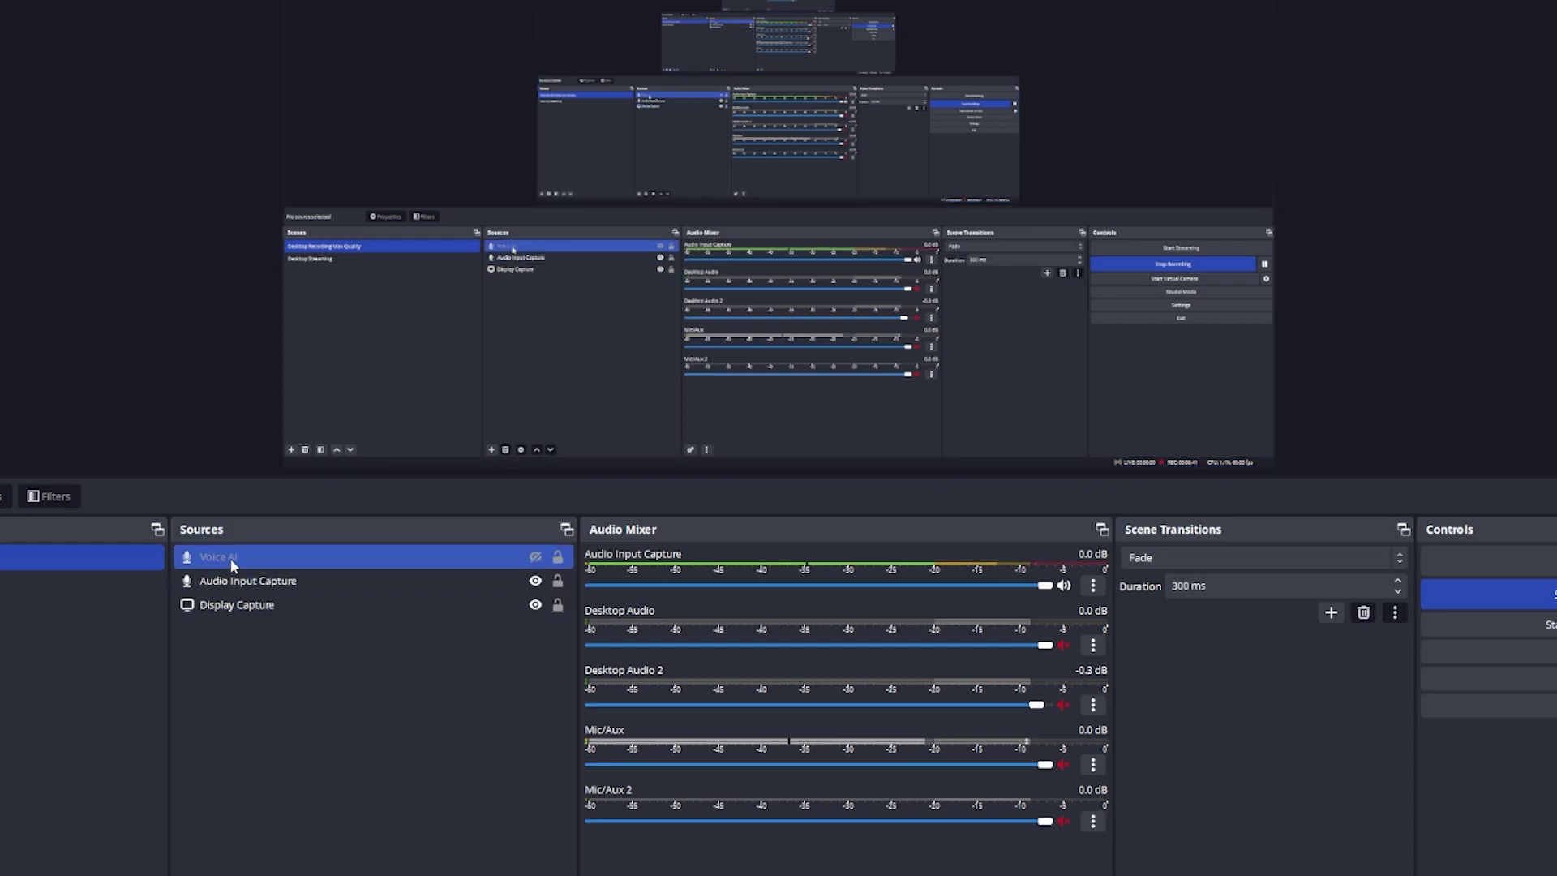
click(236, 580)
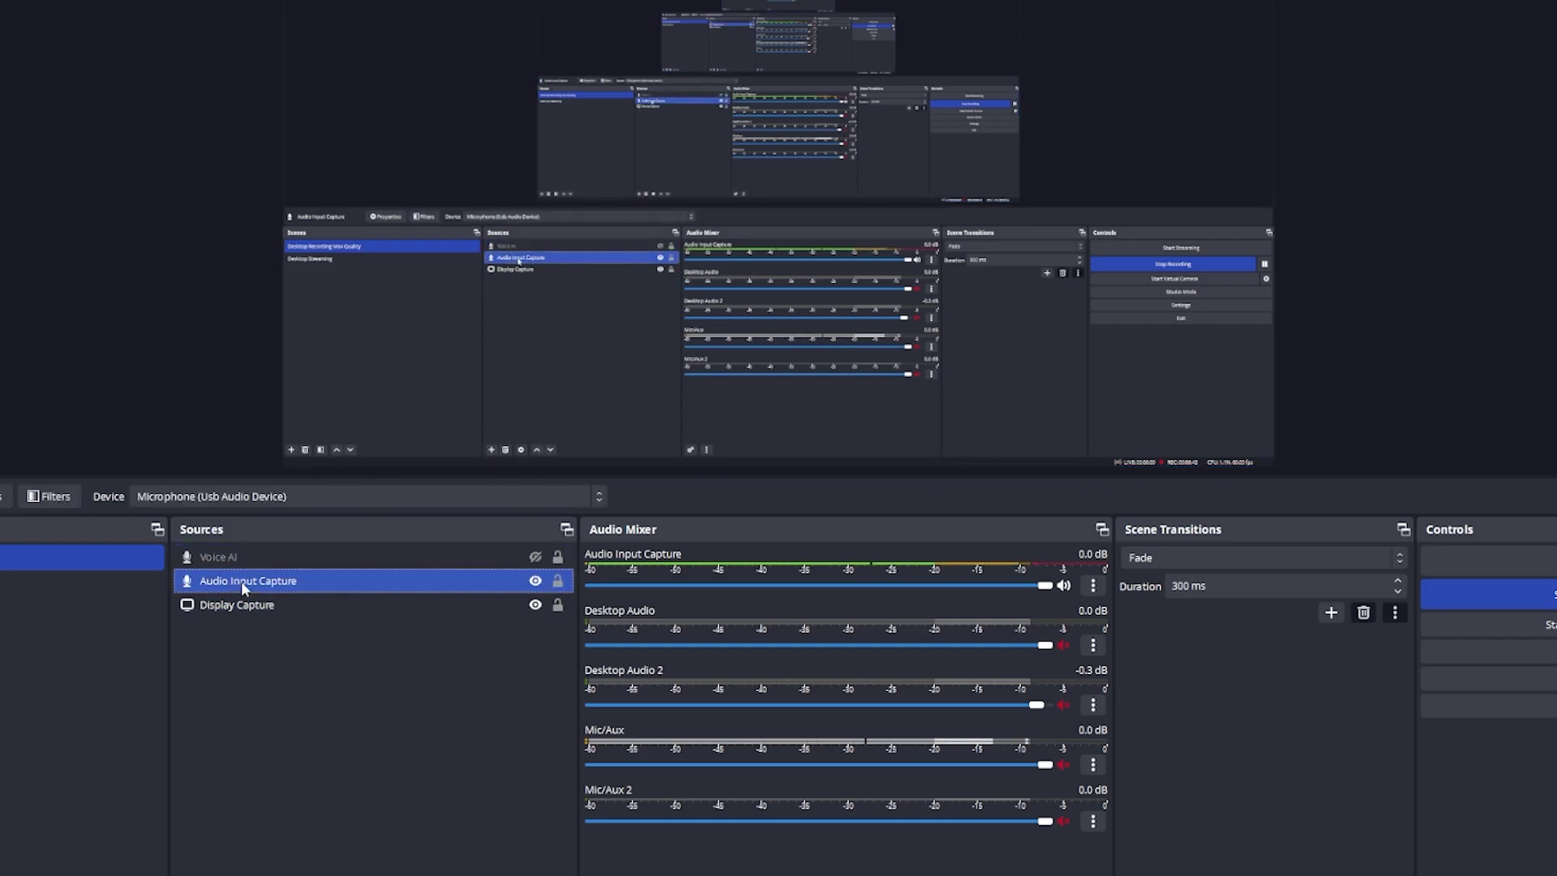
right_click(243, 583)
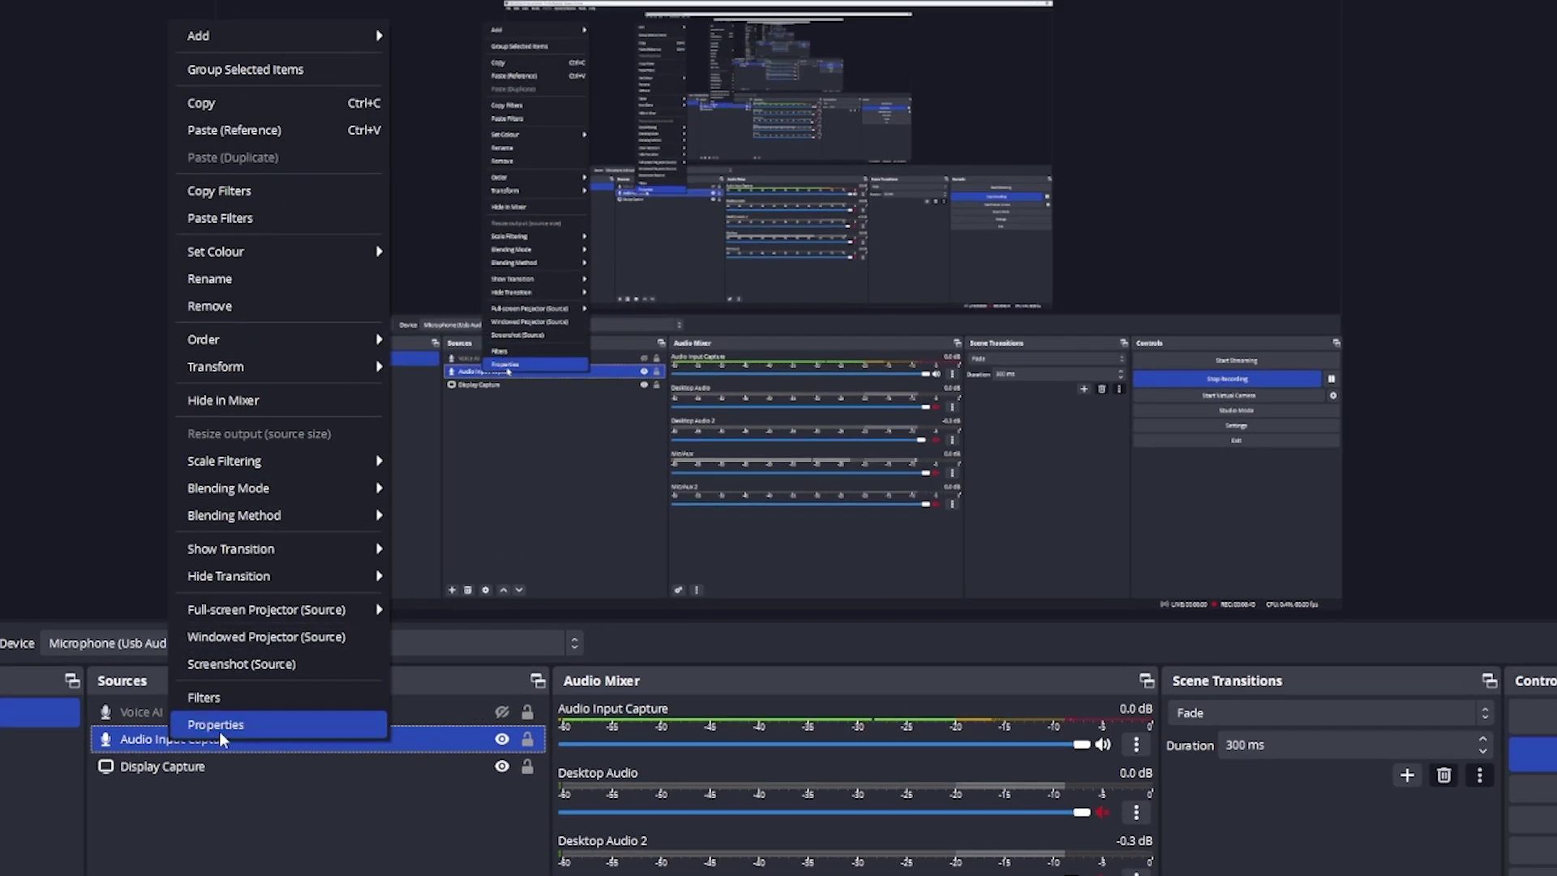
click(288, 574)
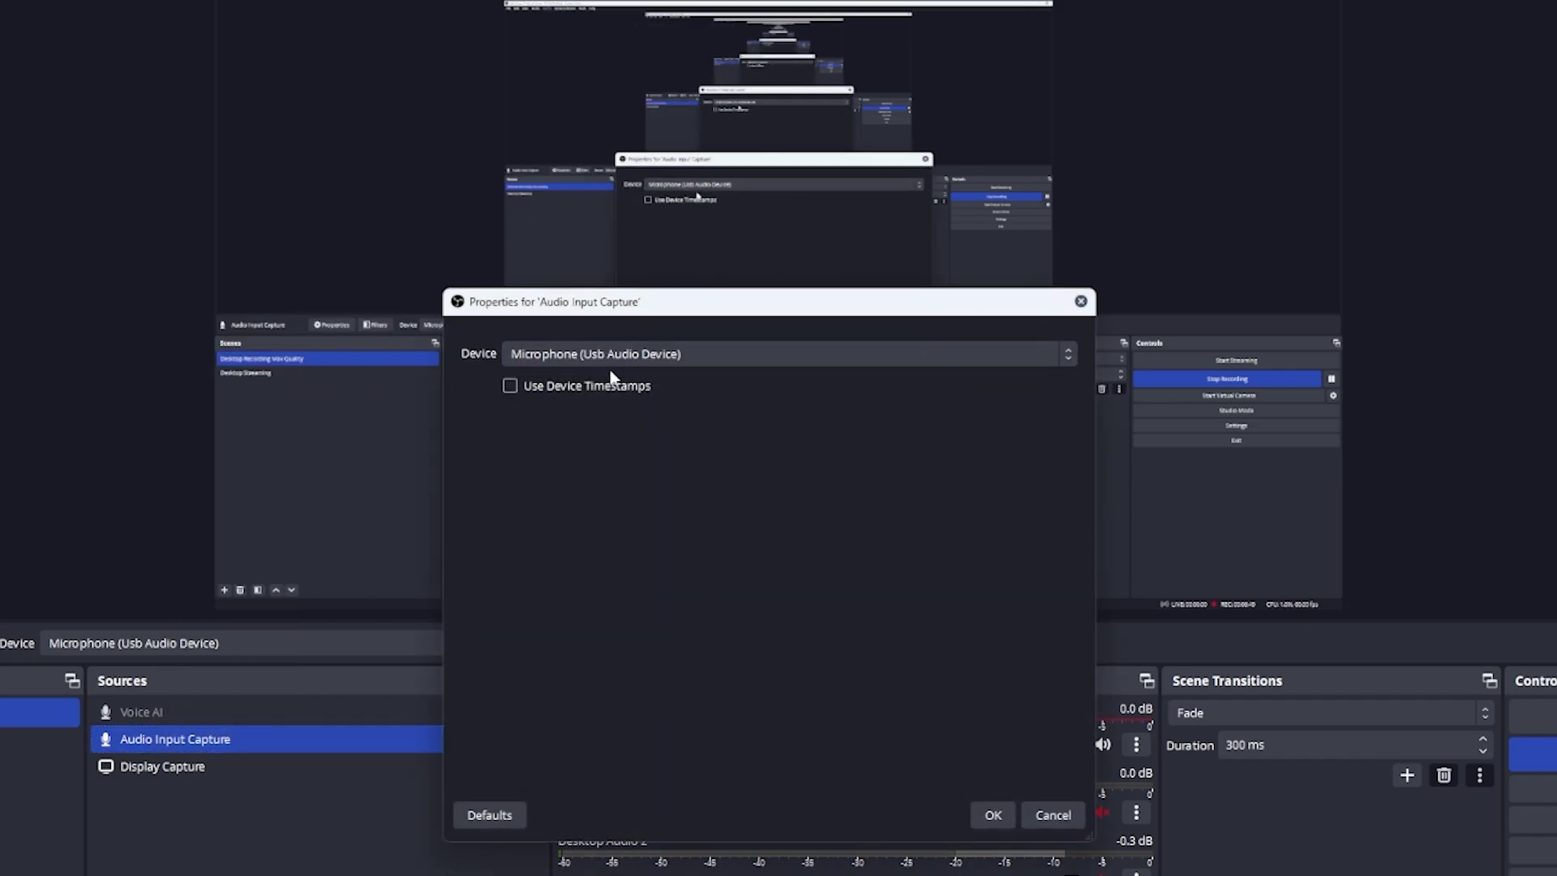
click(908, 358)
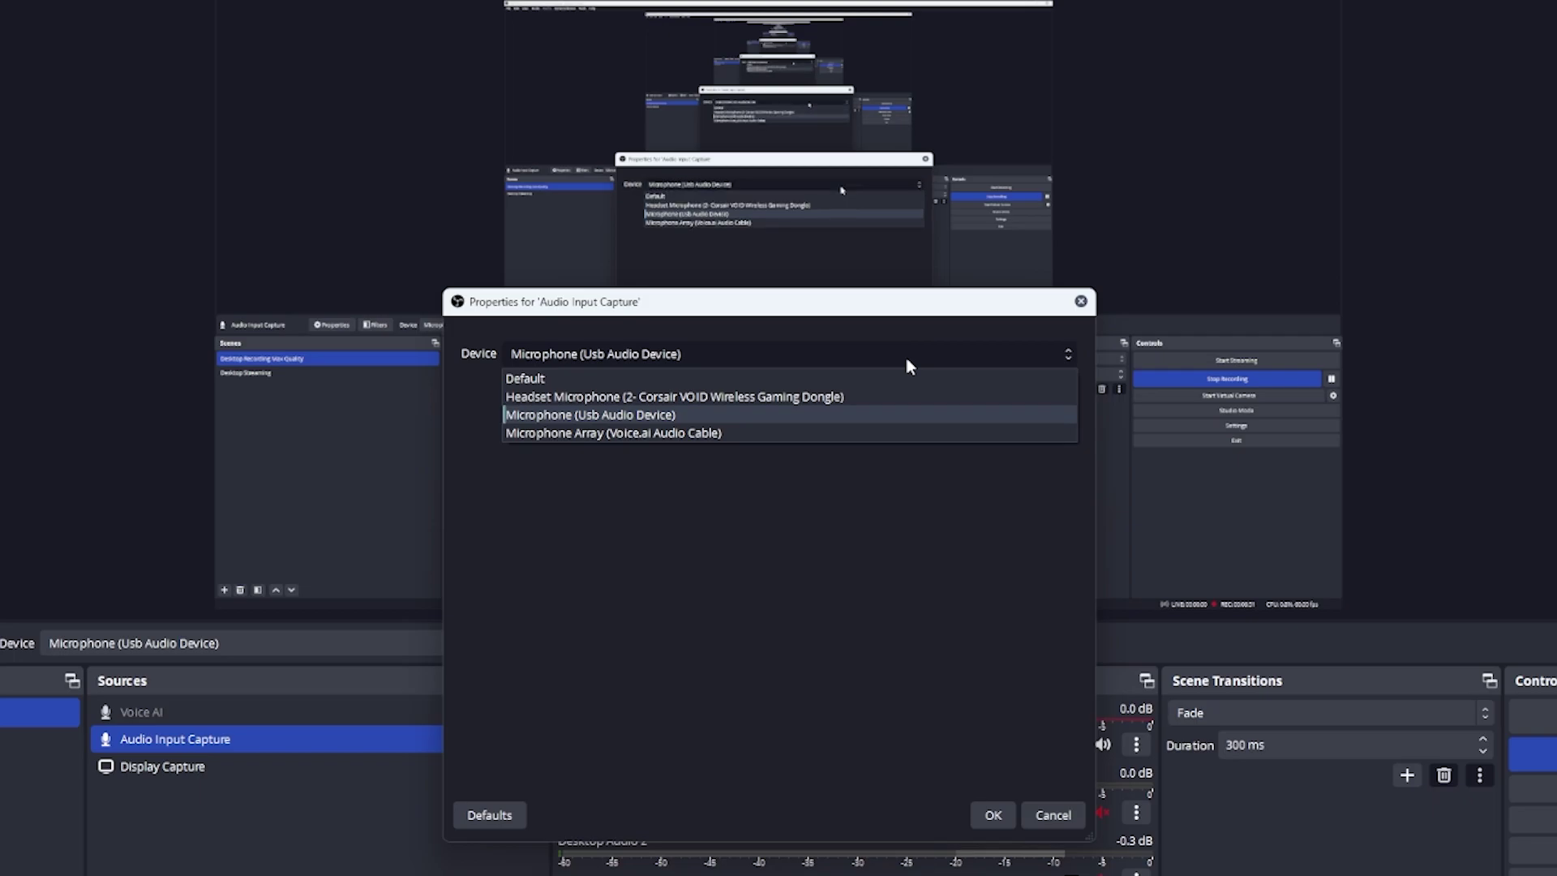
click(1081, 300)
click(1081, 301)
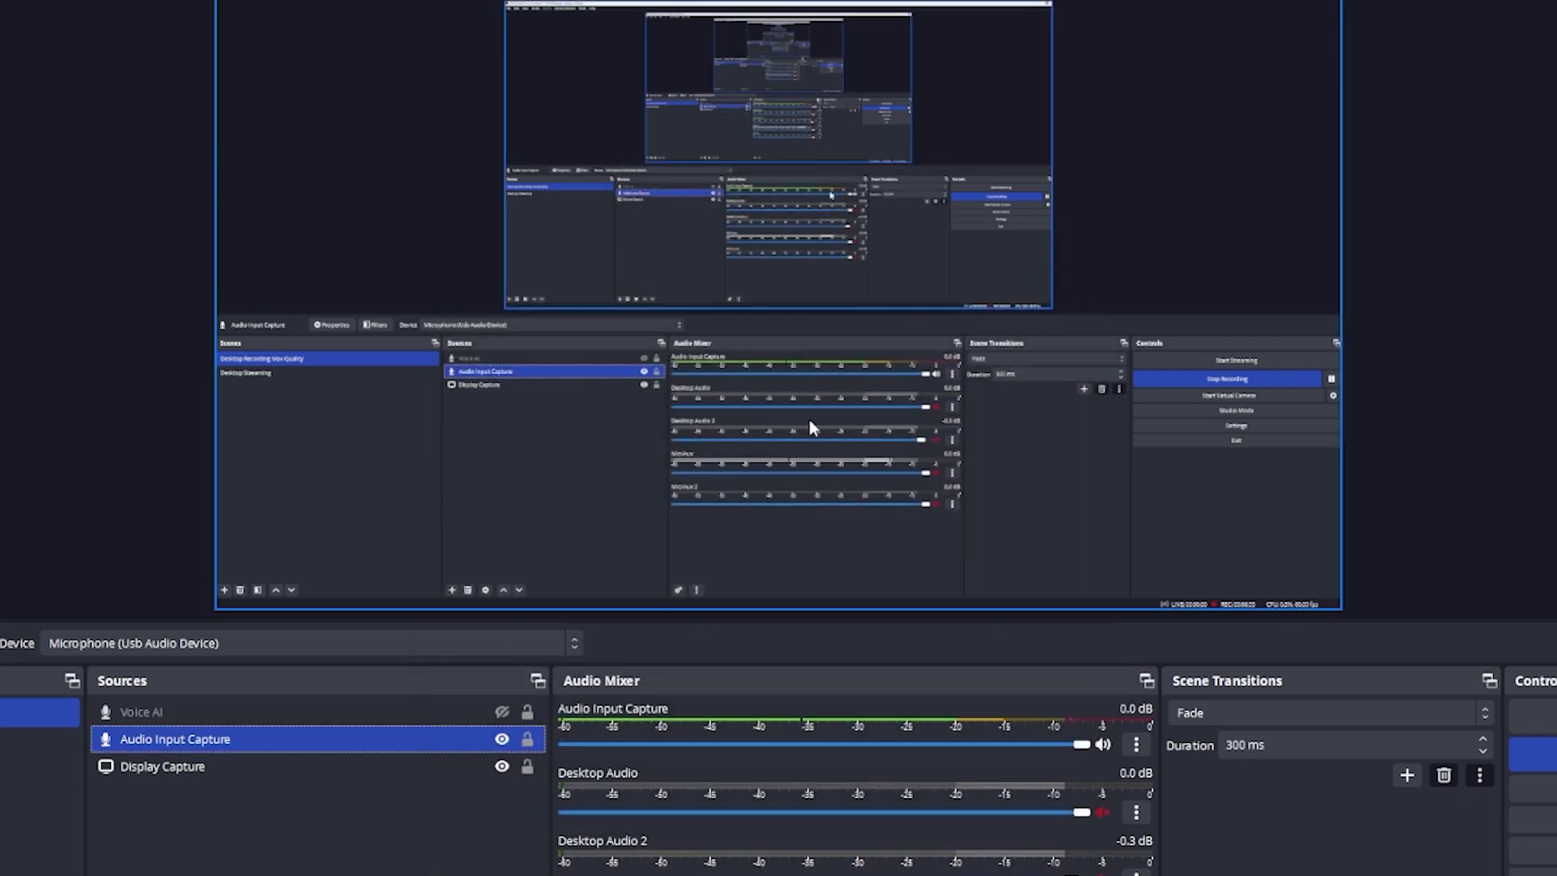
click(230, 866)
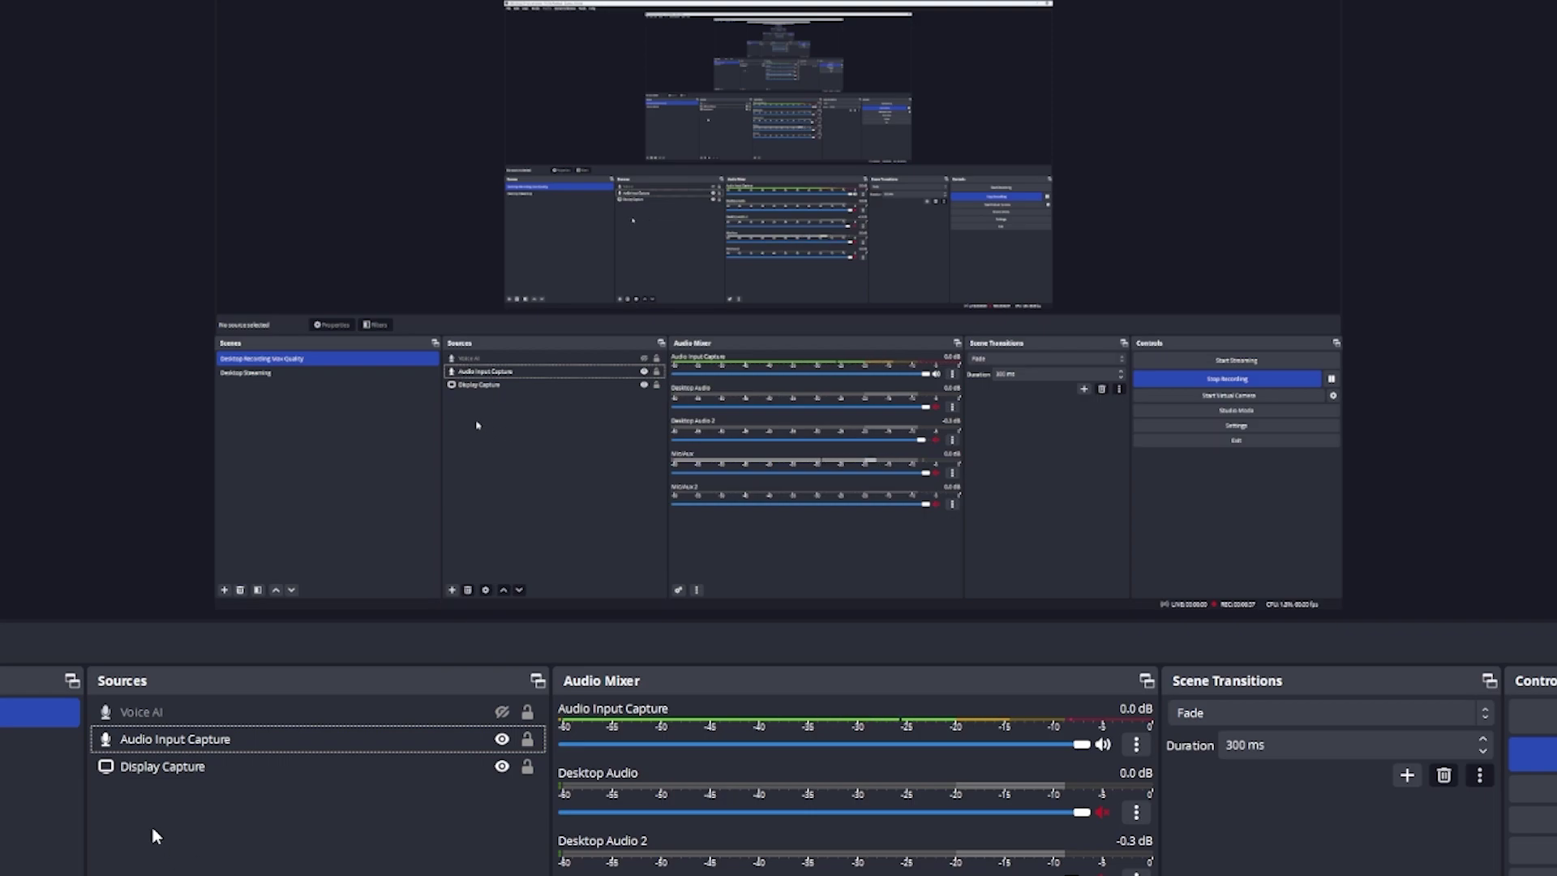
click(141, 715)
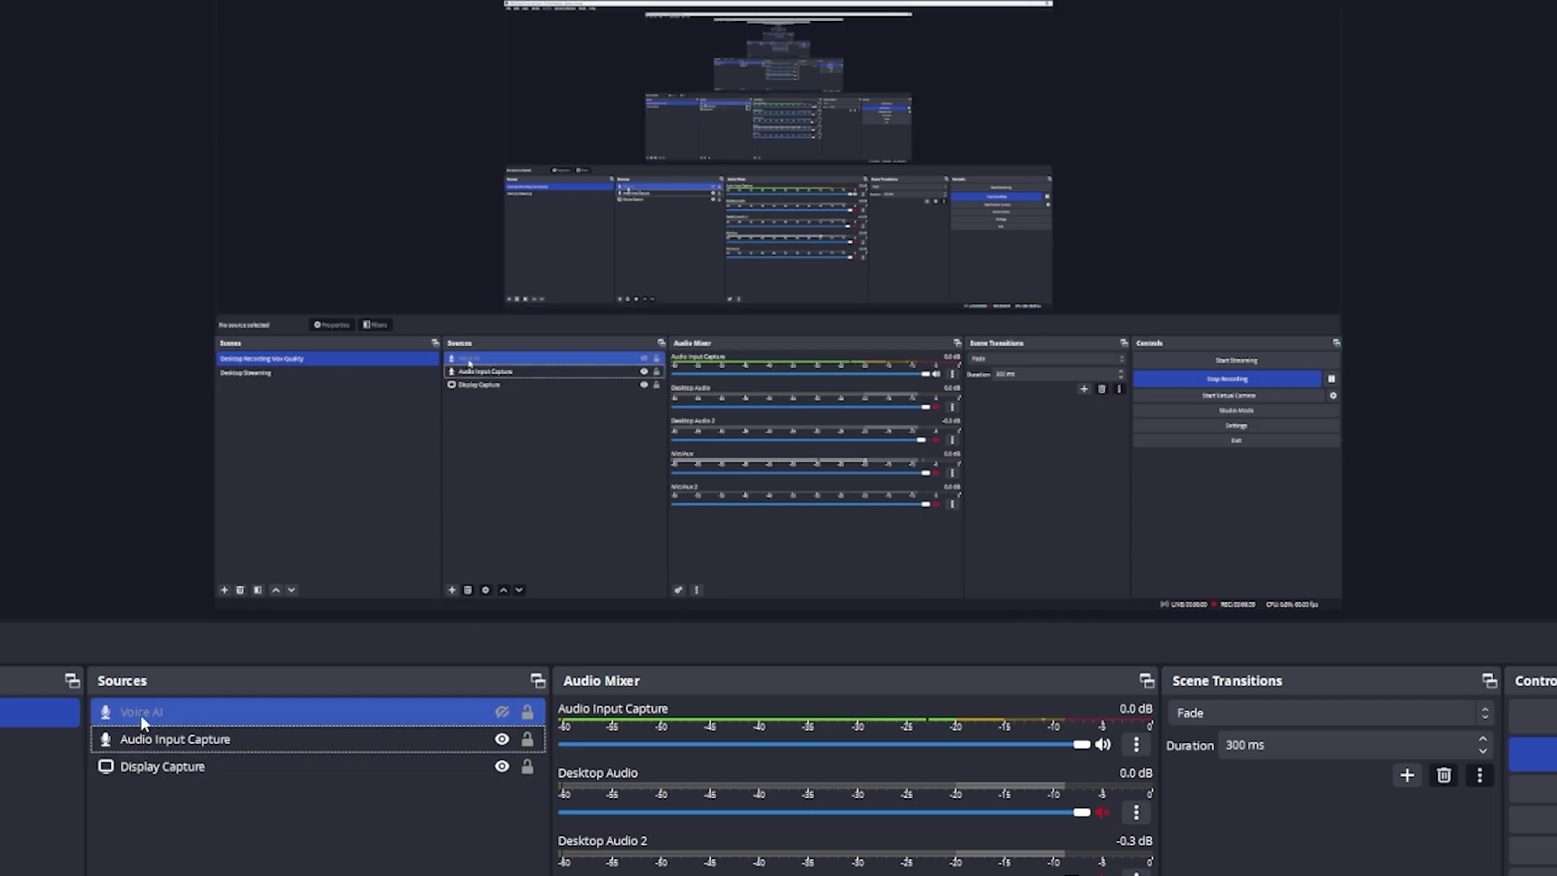
click(222, 837)
click(157, 720)
click(162, 741)
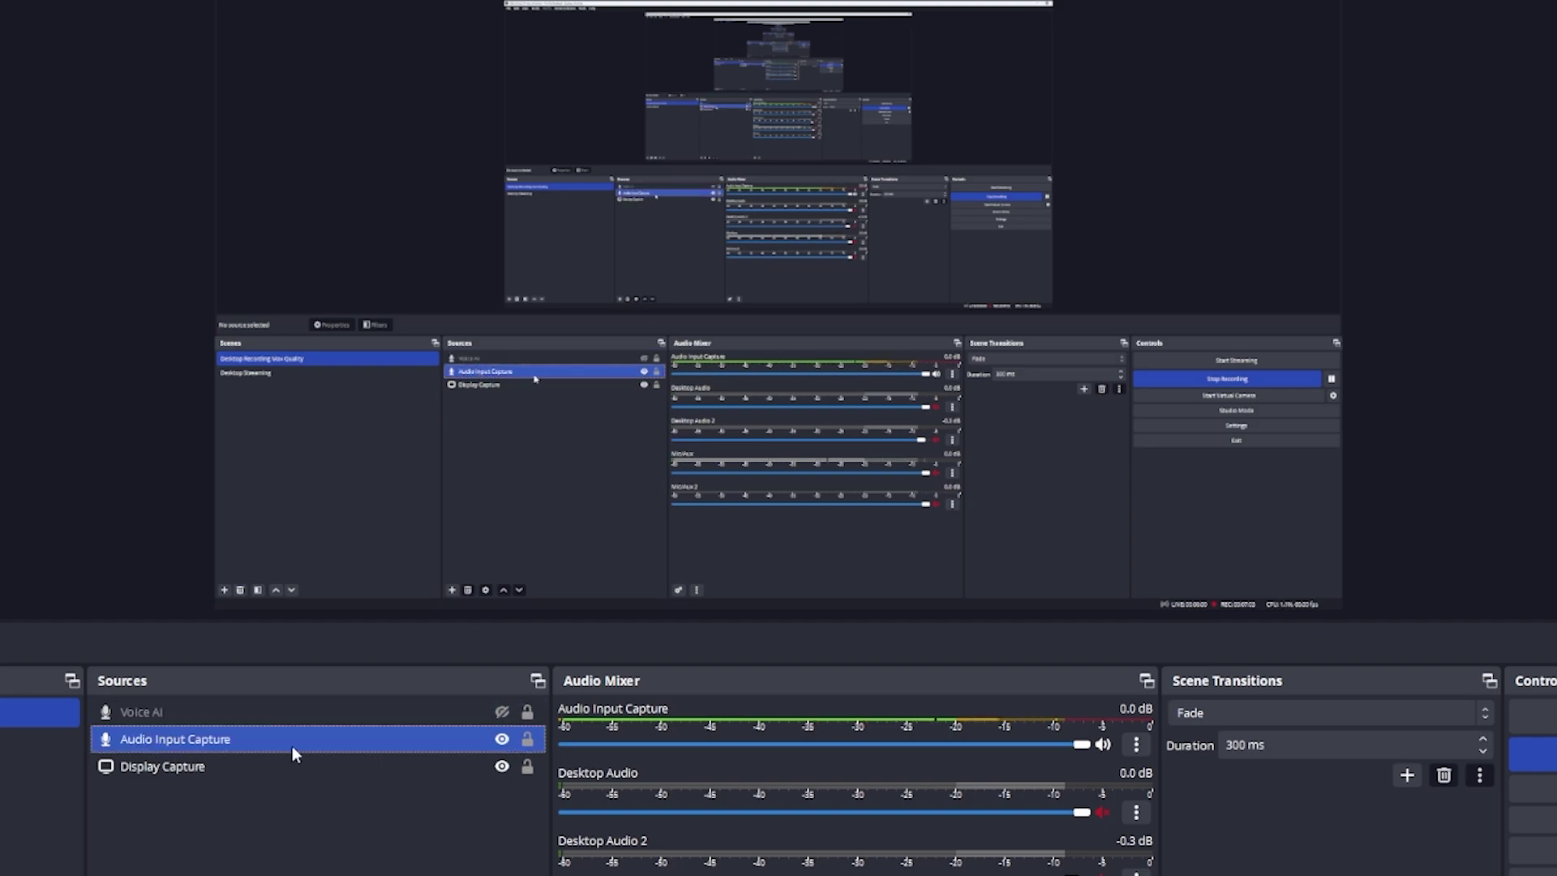
click(300, 714)
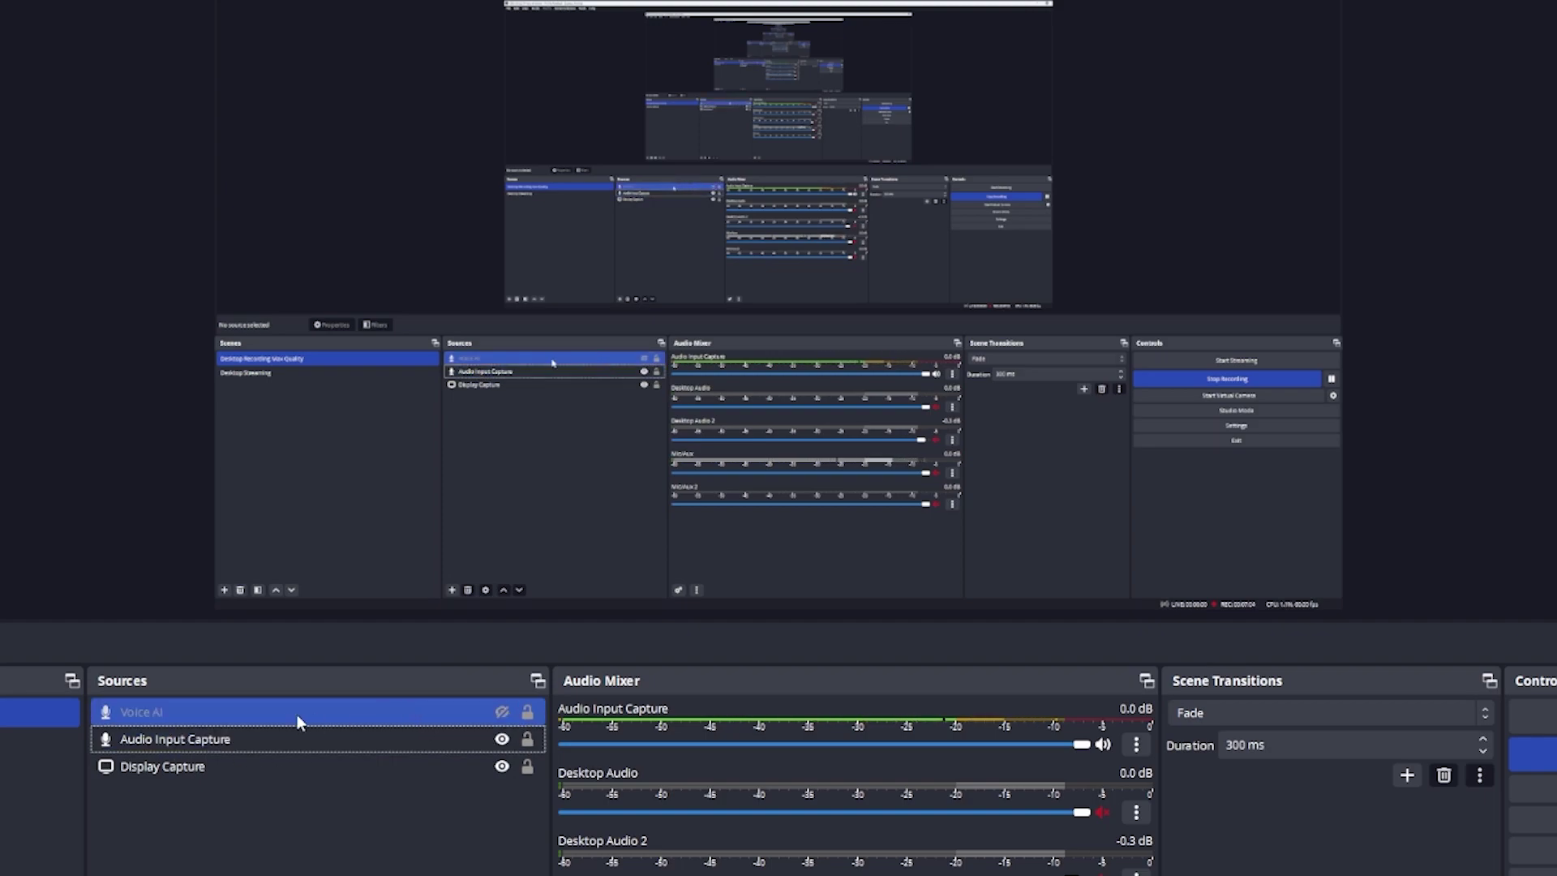
click(501, 711)
click(502, 711)
click(245, 767)
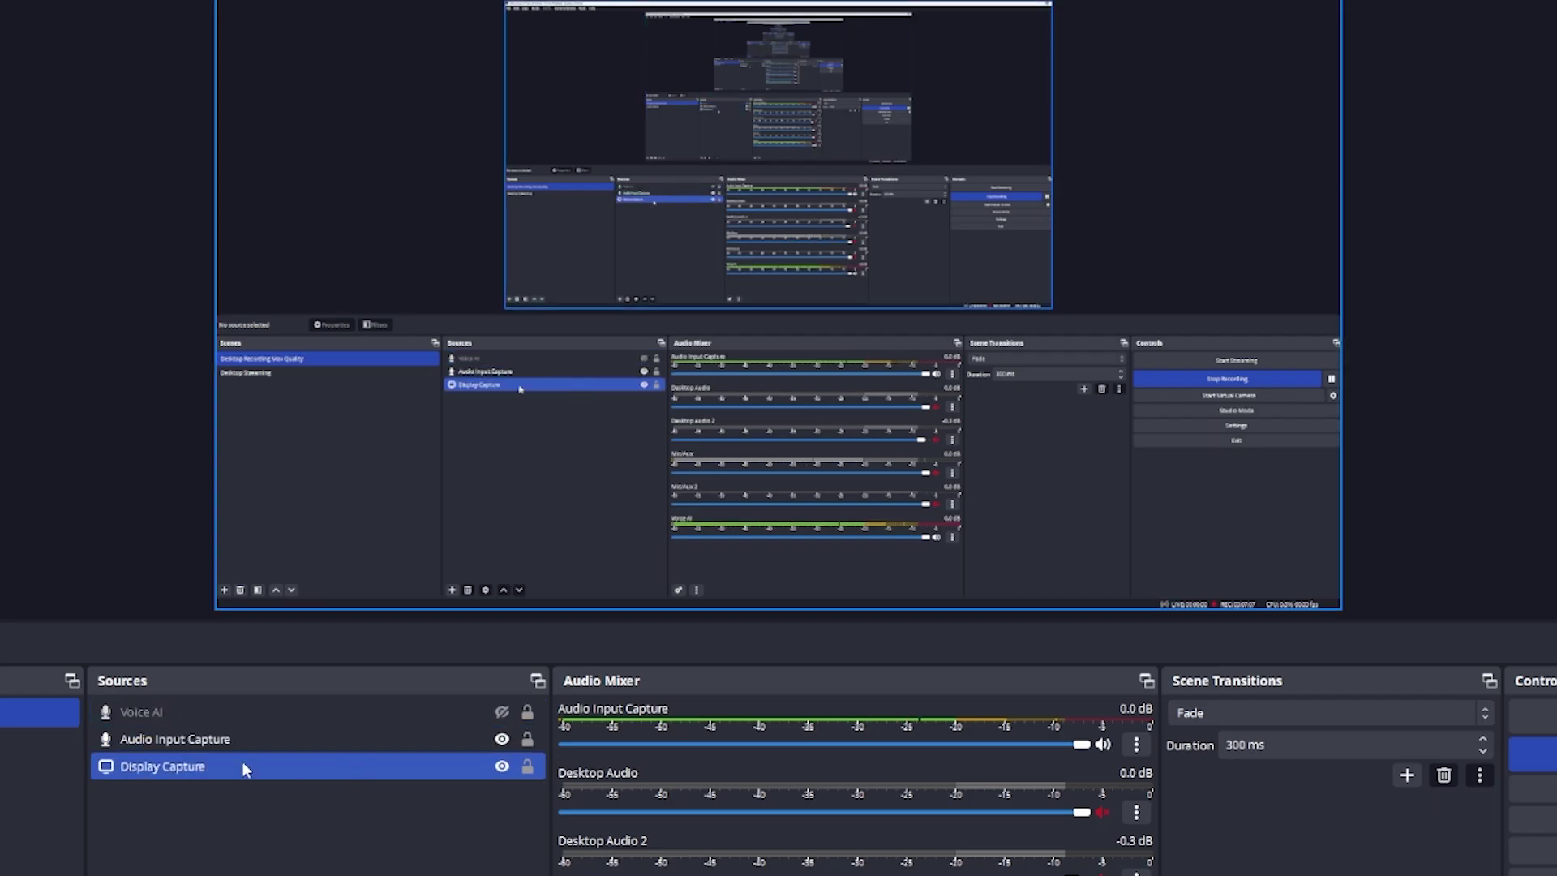
click(207, 710)
right_click(207, 709)
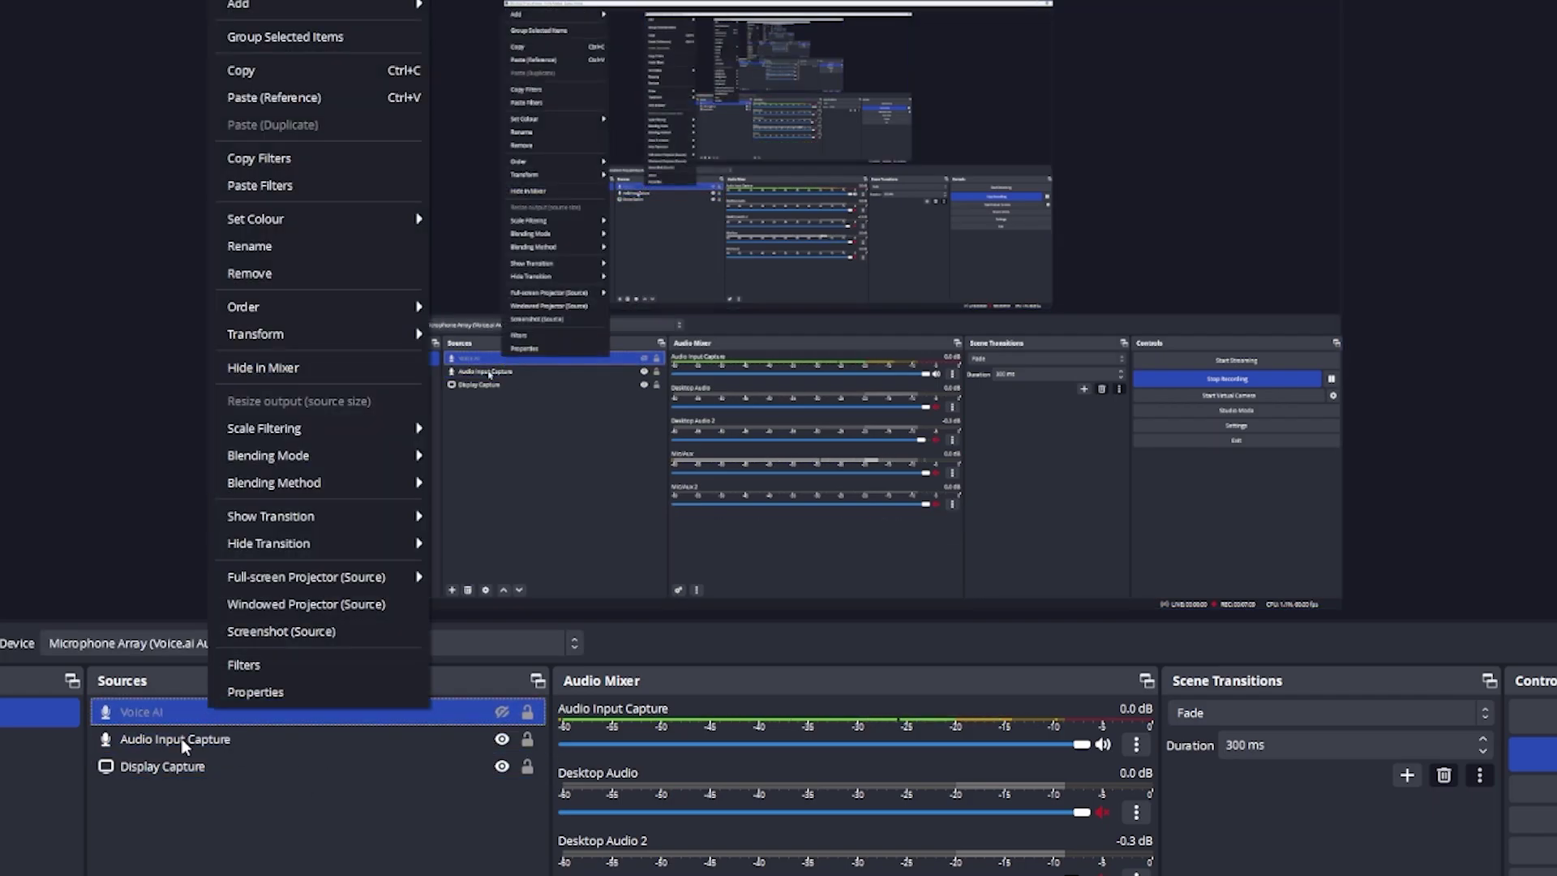
click(294, 696)
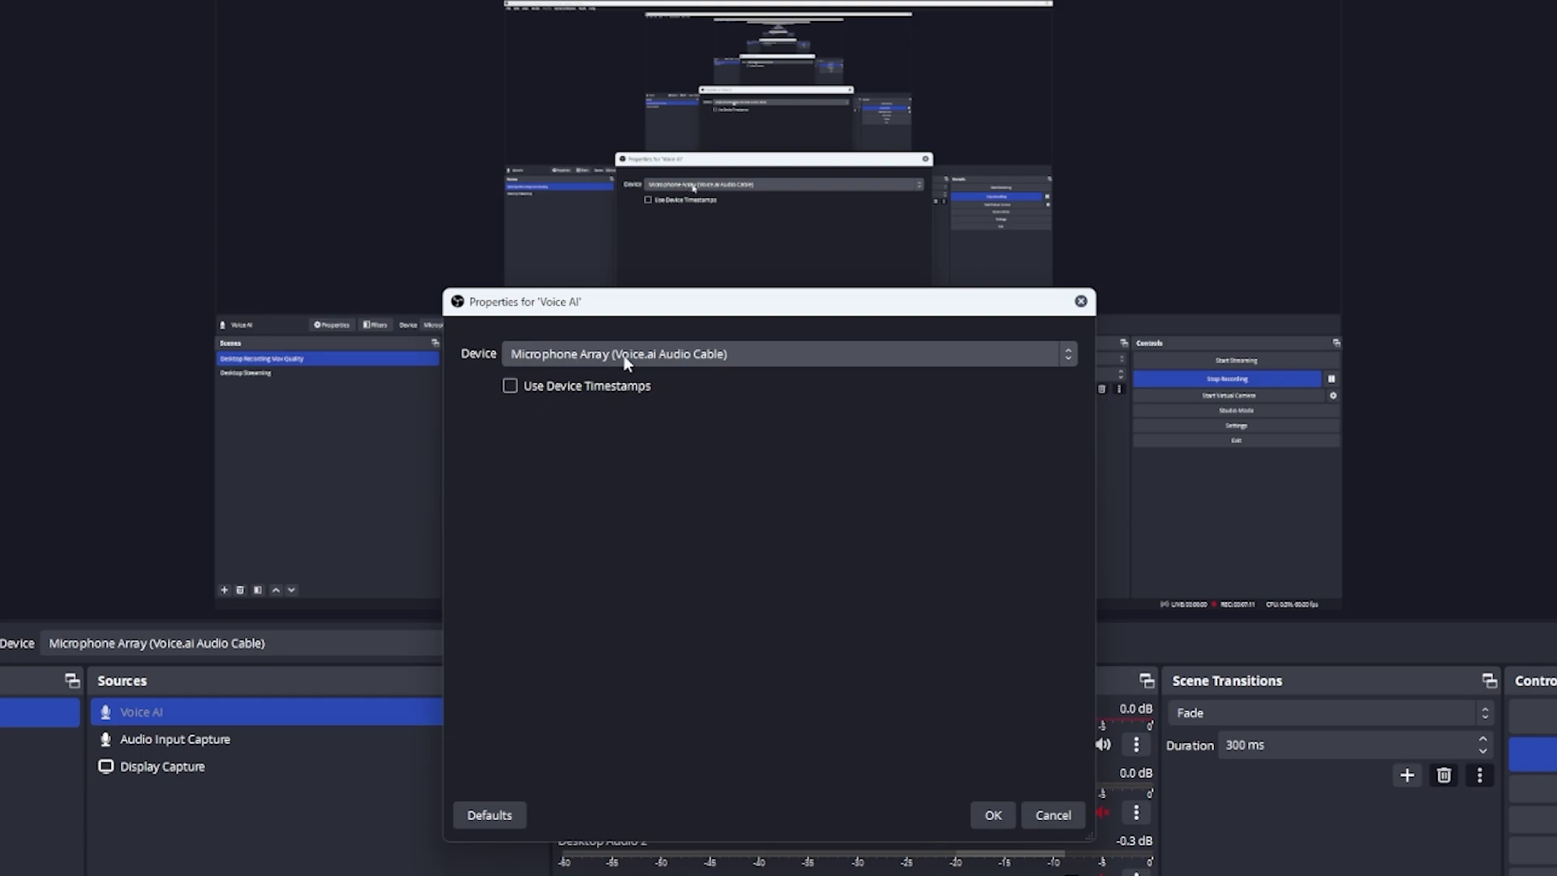
click(1081, 301)
click(195, 765)
click(204, 739)
click(181, 766)
click(182, 866)
click(183, 770)
click(225, 864)
click(207, 766)
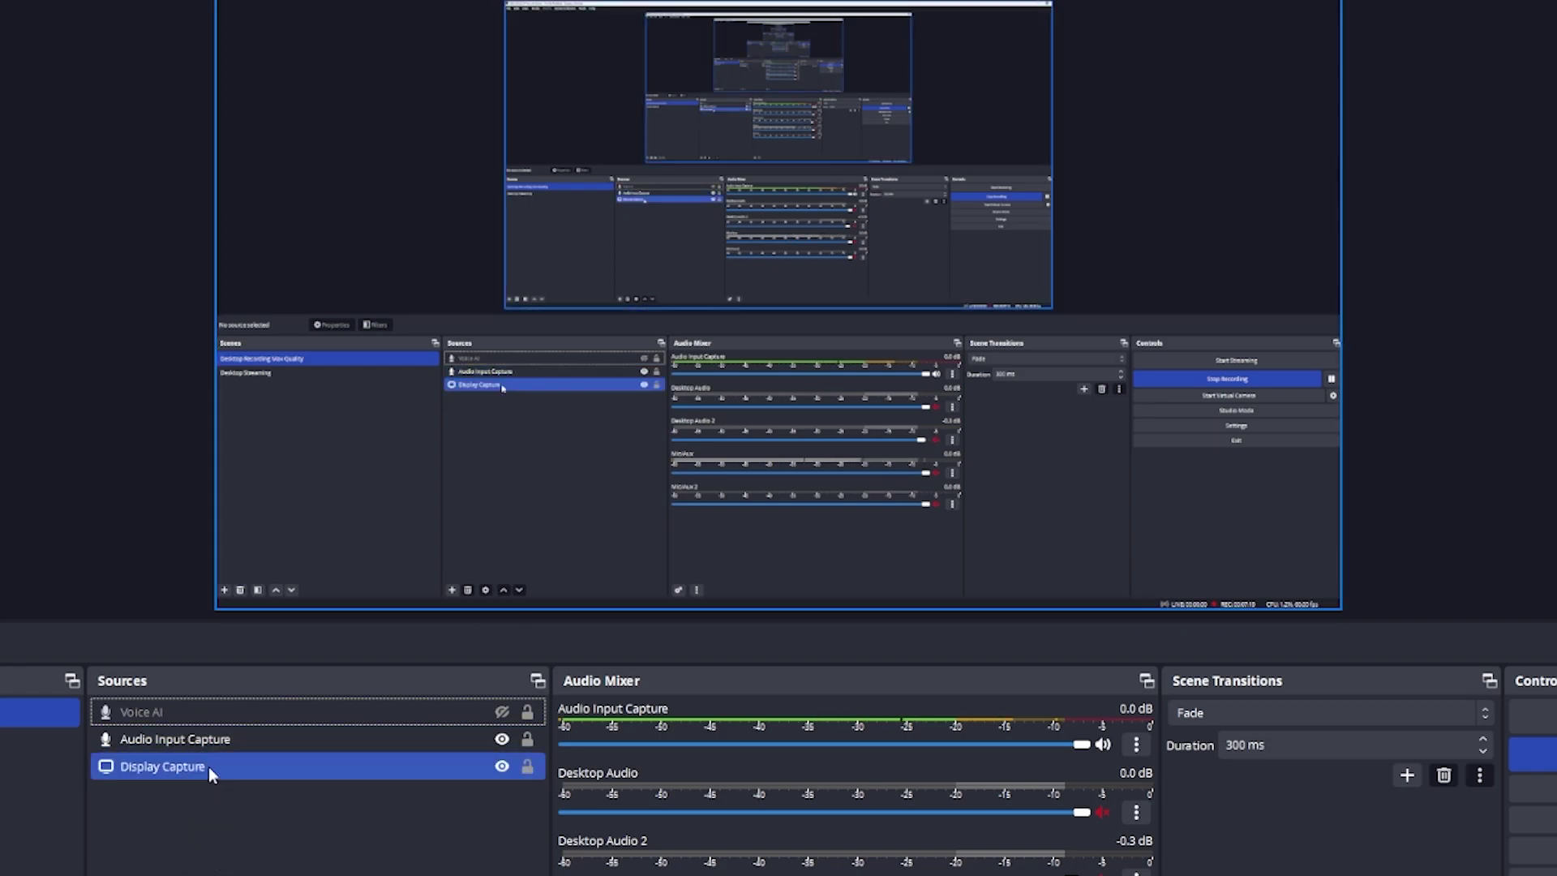
click(204, 738)
click(203, 713)
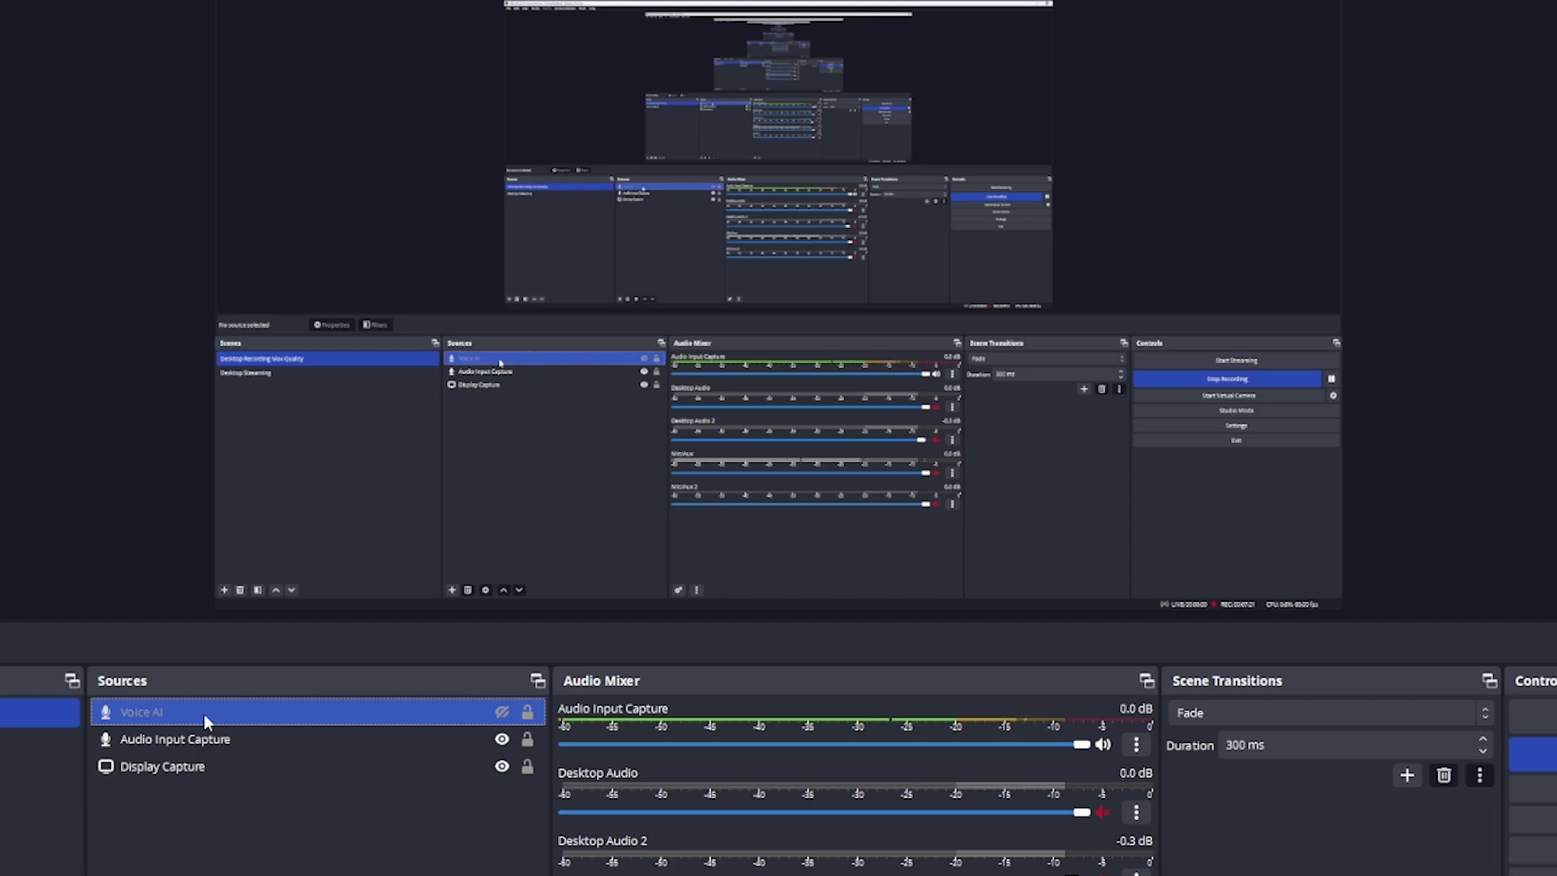
click(232, 850)
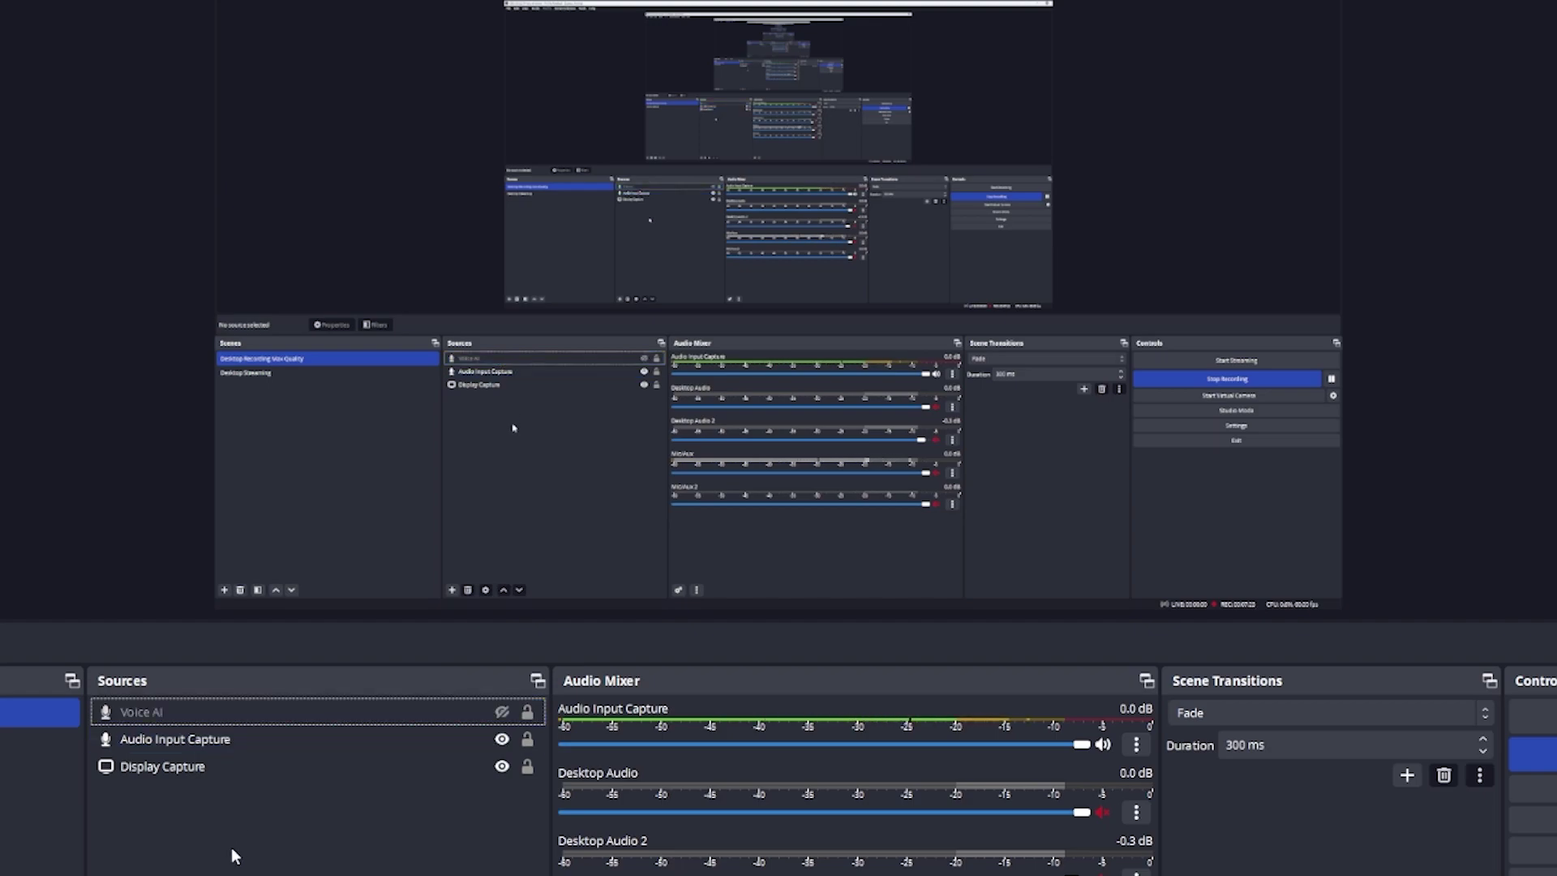
Step: Check the context menus for the Audio Input Capture and Voice AI sources, then dismiss them
click(227, 770)
click(238, 846)
click(172, 713)
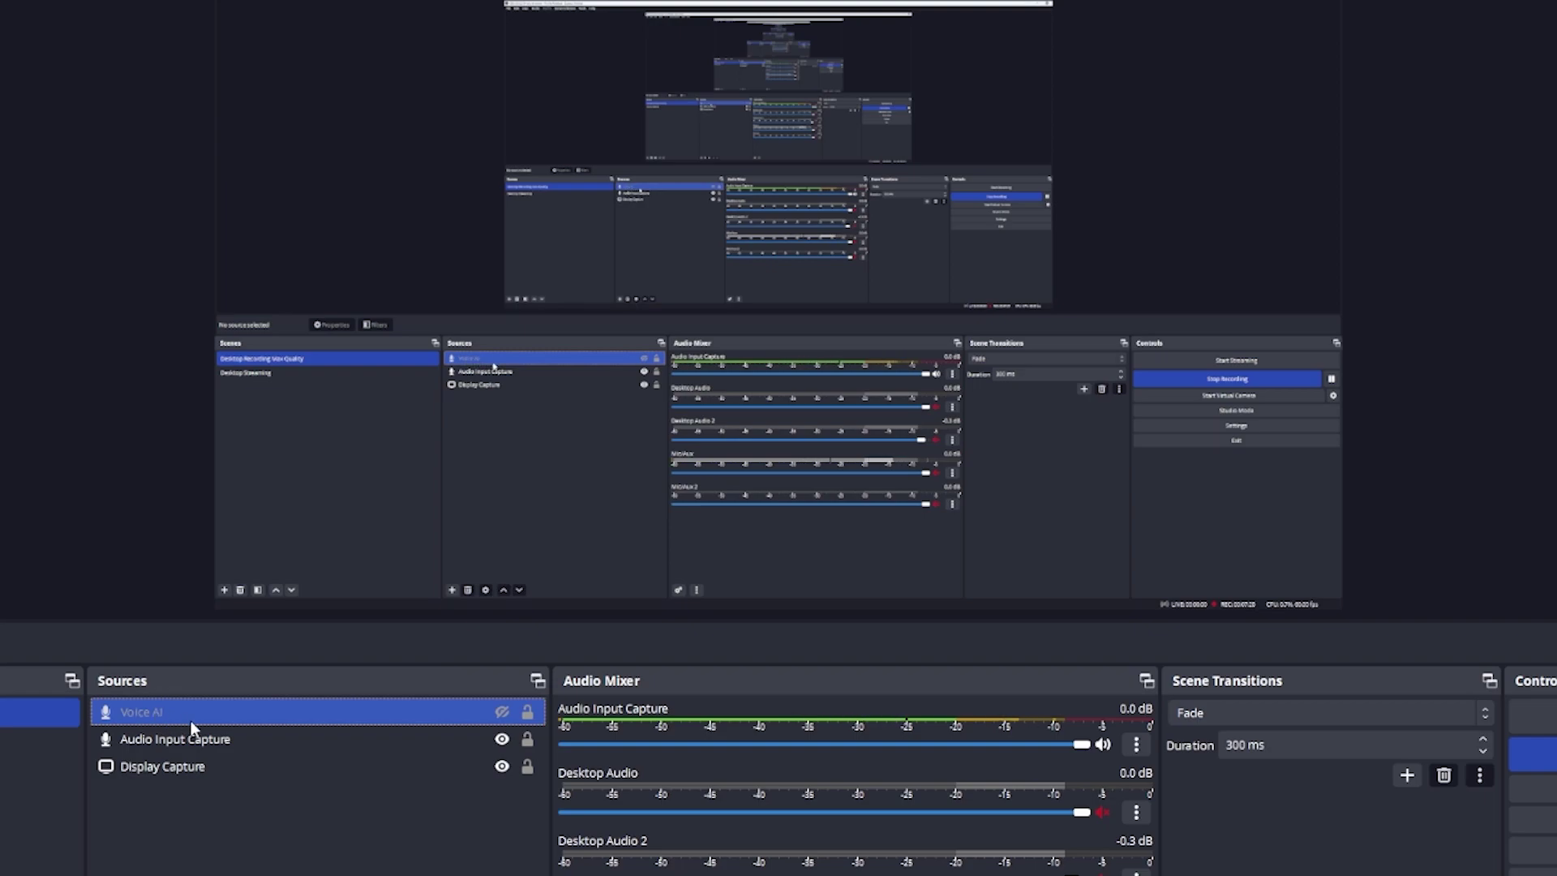
click(184, 771)
click(231, 843)
click(223, 770)
click(219, 741)
right_click(219, 741)
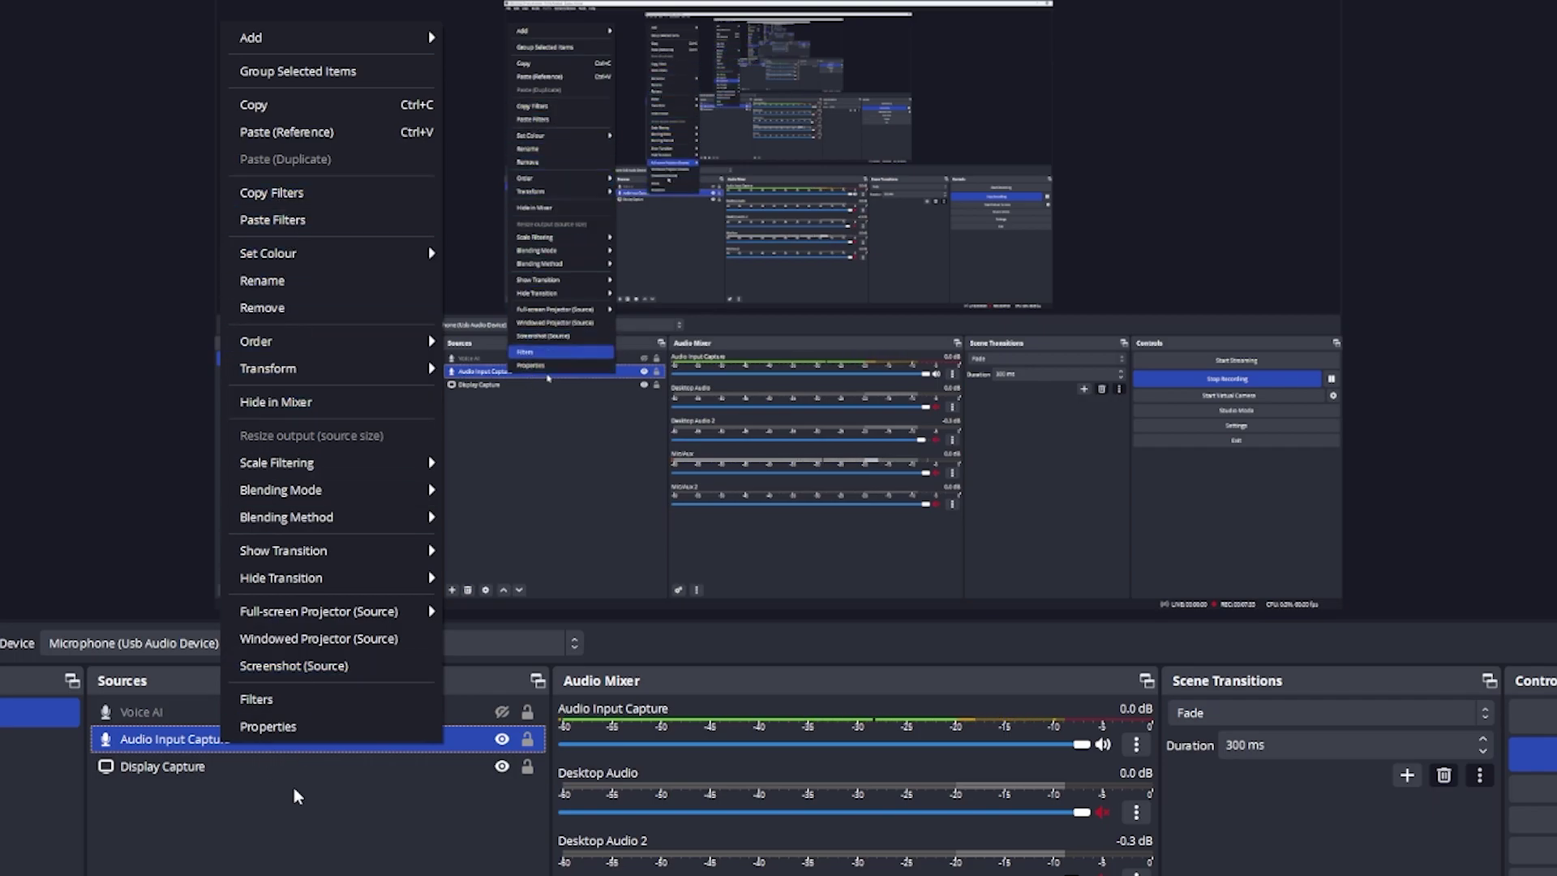
click(226, 740)
click(211, 712)
right_click(210, 712)
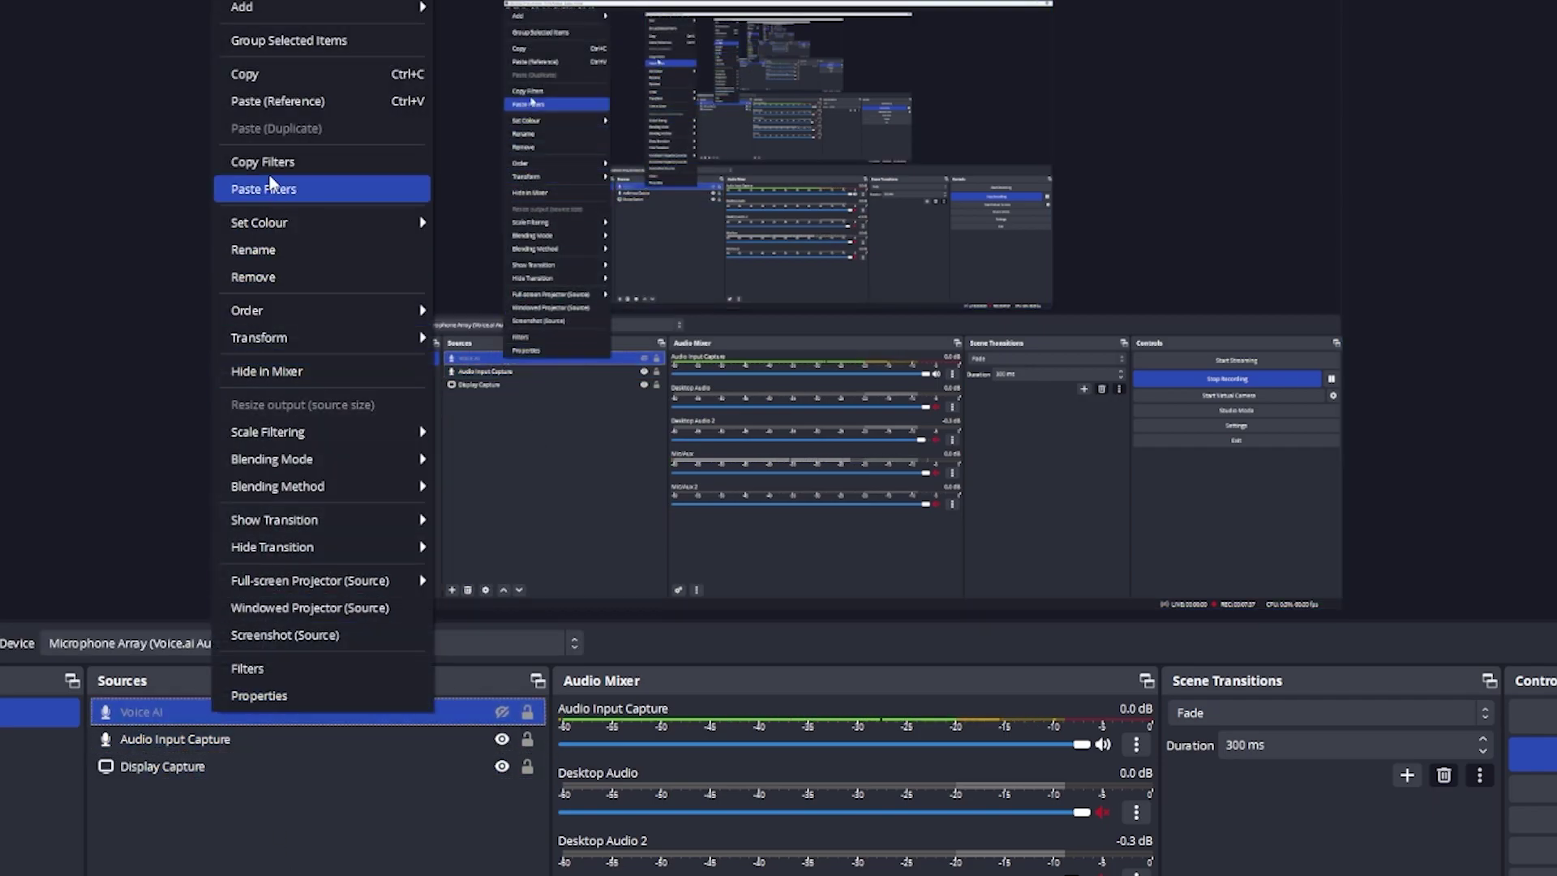
click(353, 803)
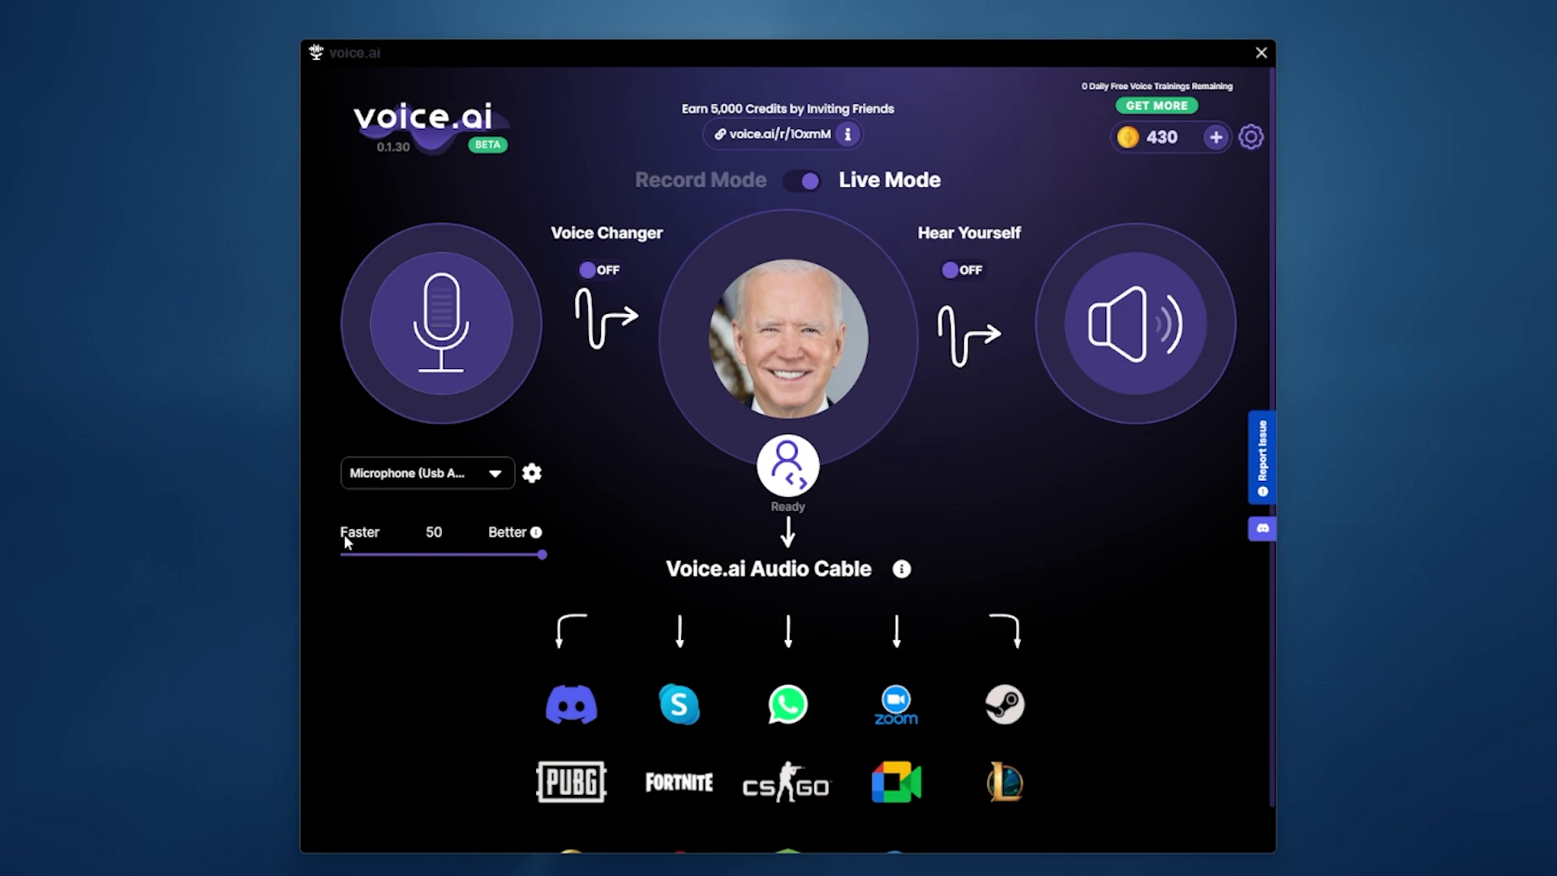
Step: Set the Faster/Better quality slider to 1 and dismiss the audio quality warning
drag(542, 557, 295, 553)
drag(340, 557, 532, 560)
drag(547, 553, 337, 556)
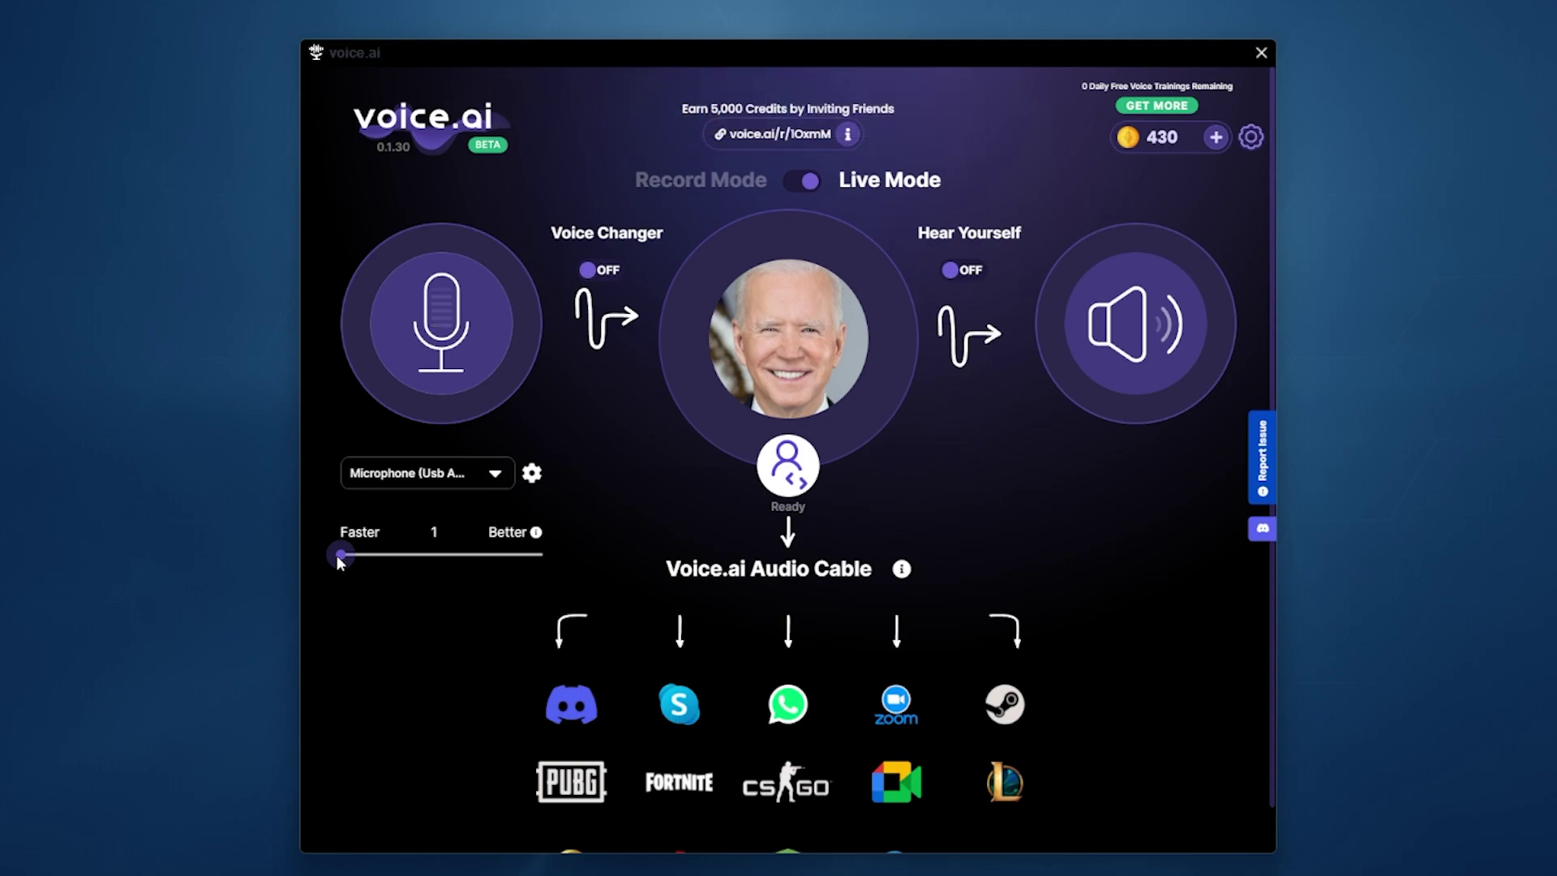
drag(445, 554, 435, 554)
drag(422, 555, 372, 570)
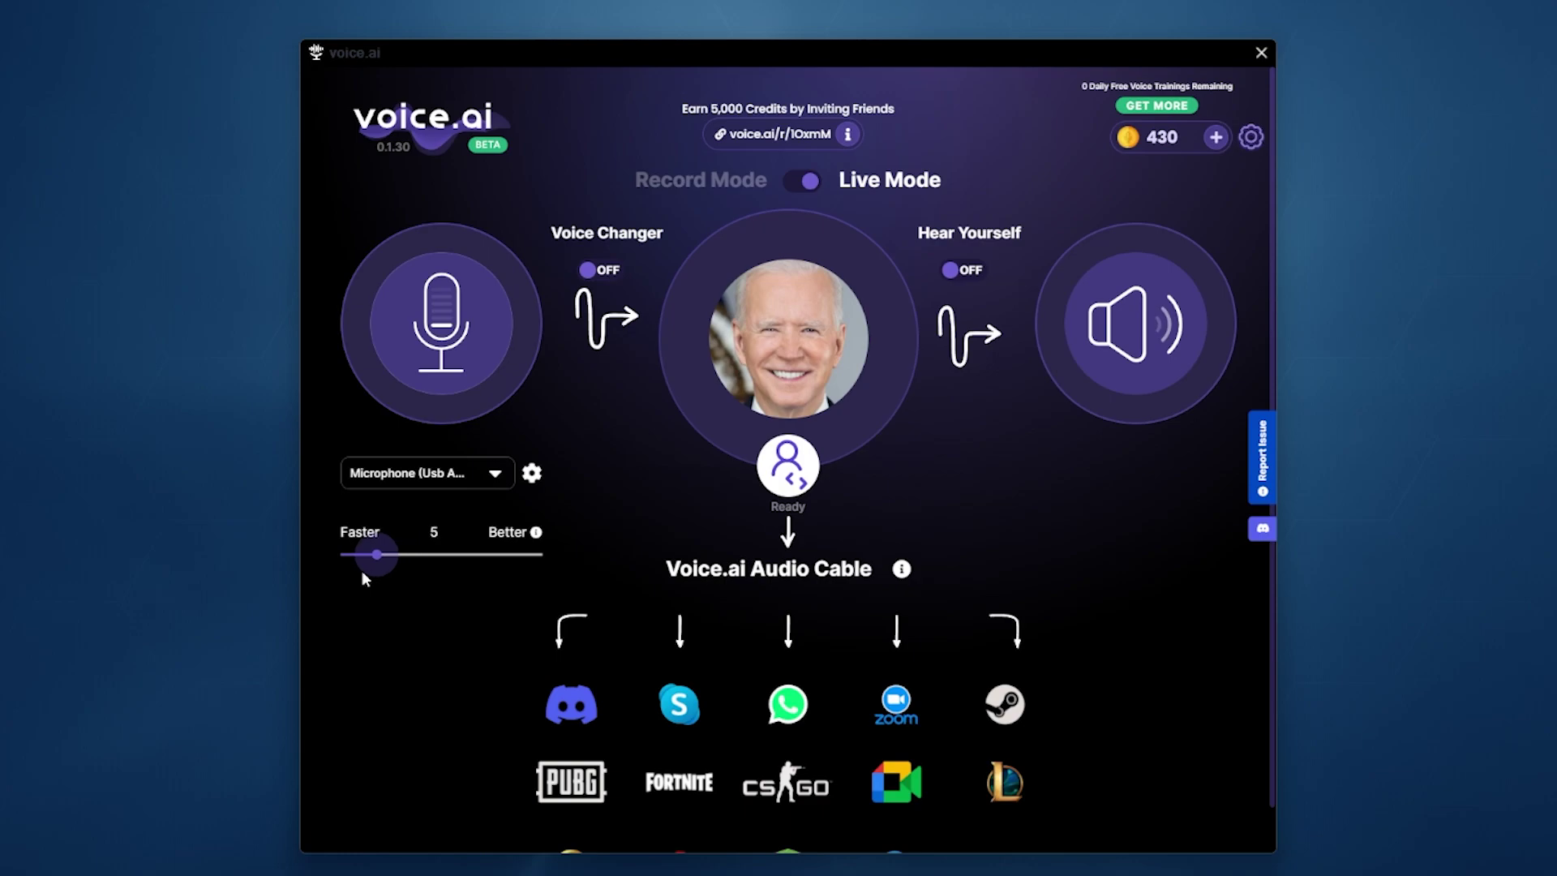
click(950, 112)
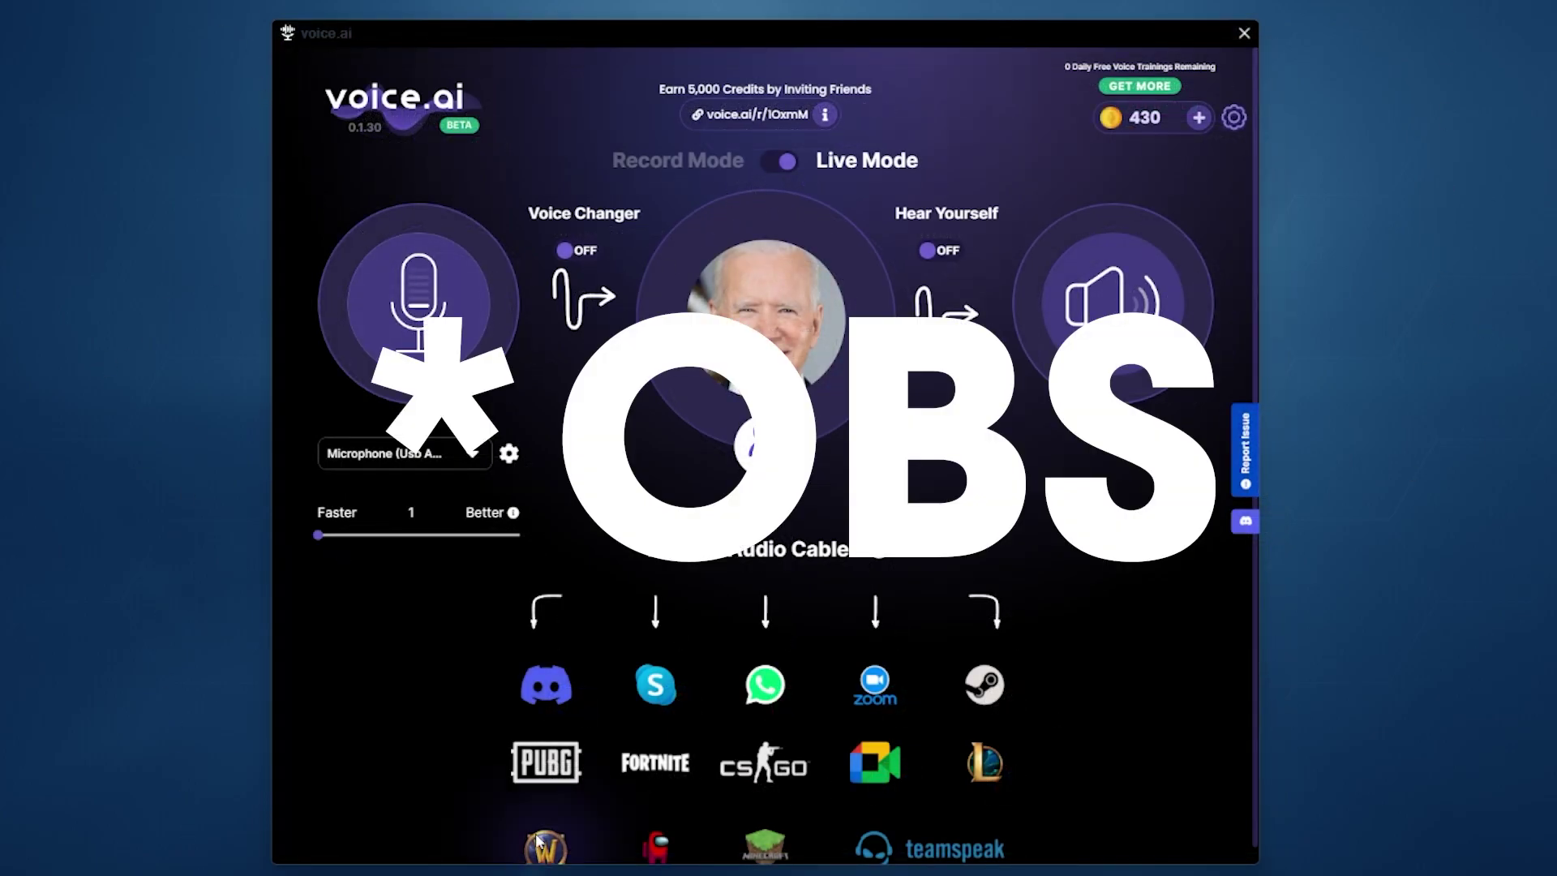
scroll(600, 649, down, 1)
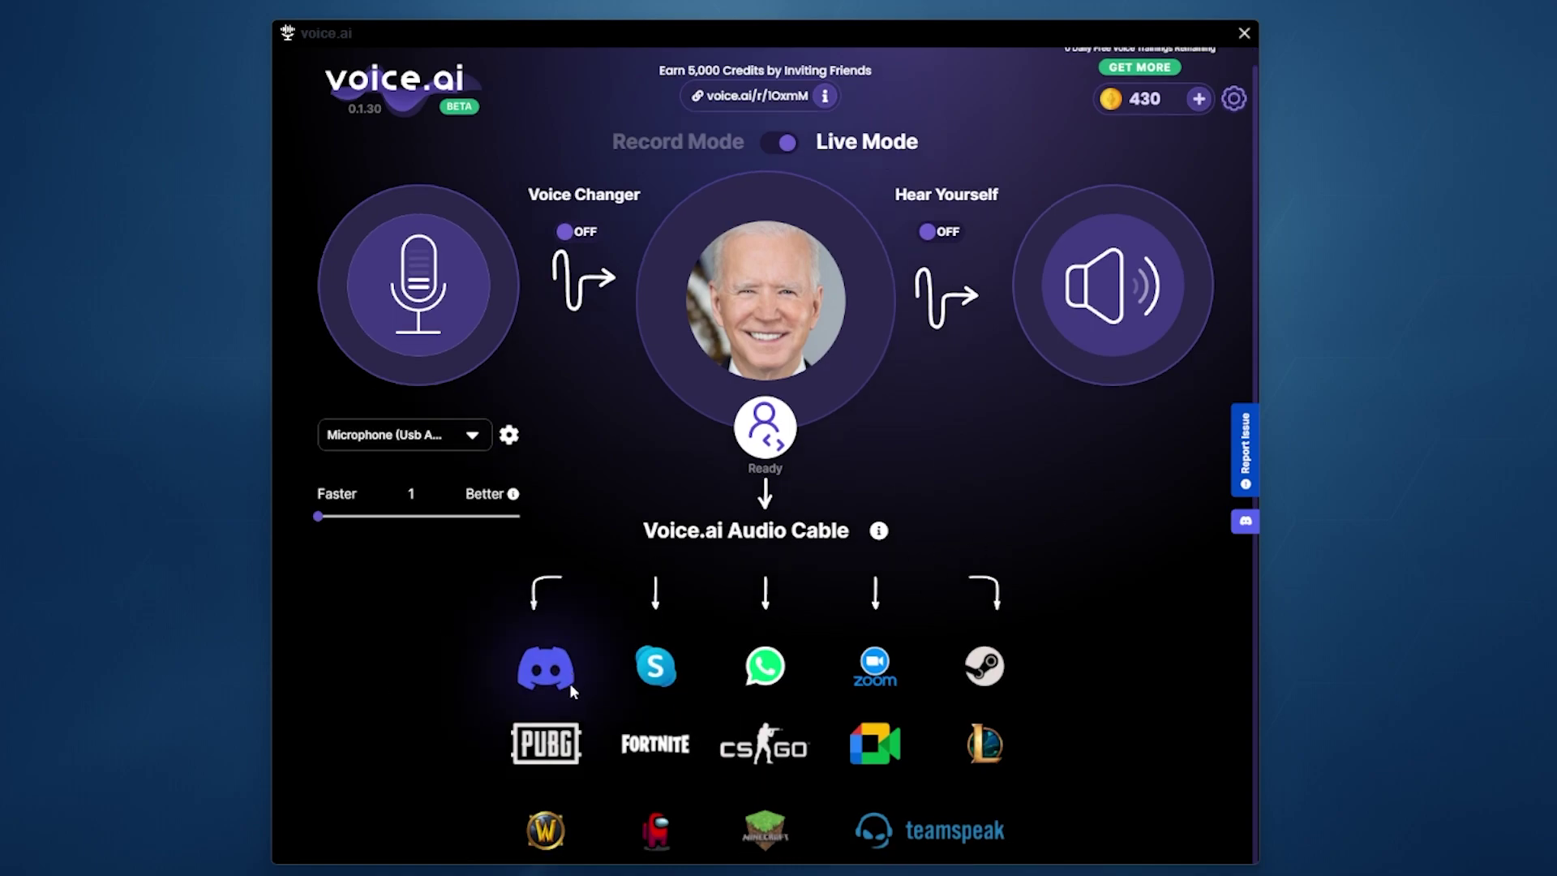